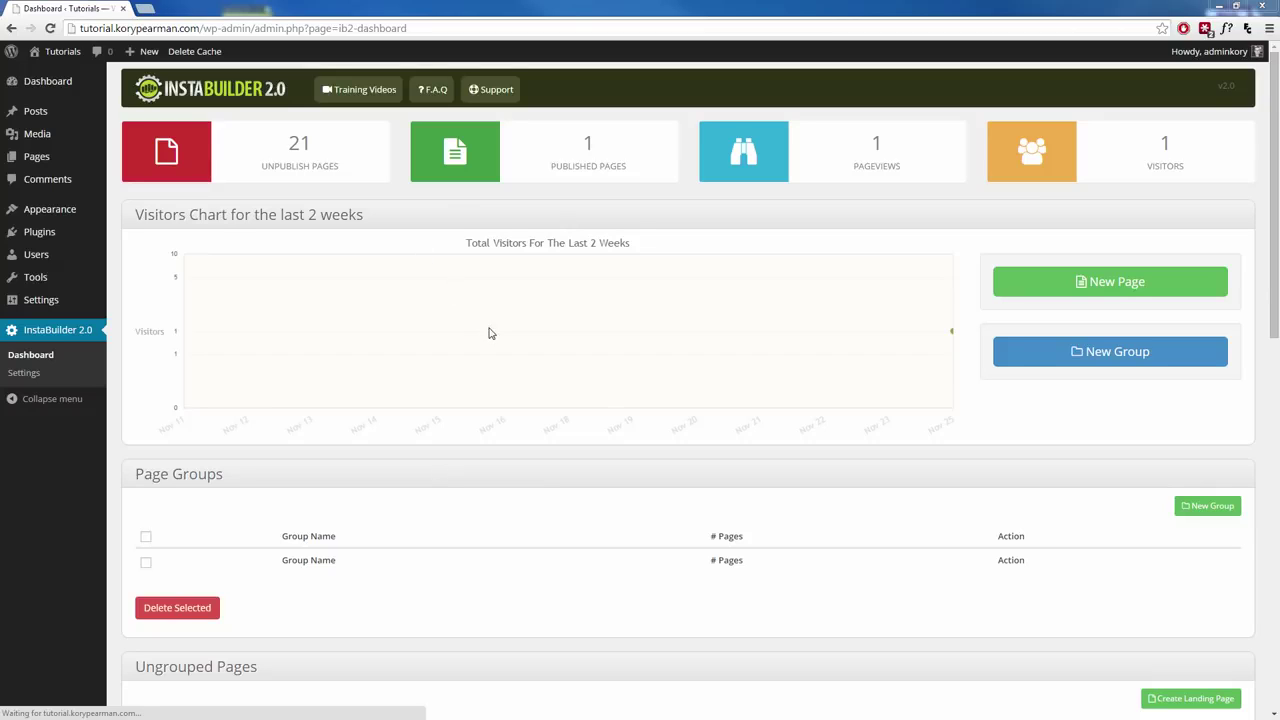
Start a new page and filter the template chooser to the Sales Page template type
click(1107, 285)
mouse_move(625, 428)
scroll(630, 428, down, 1)
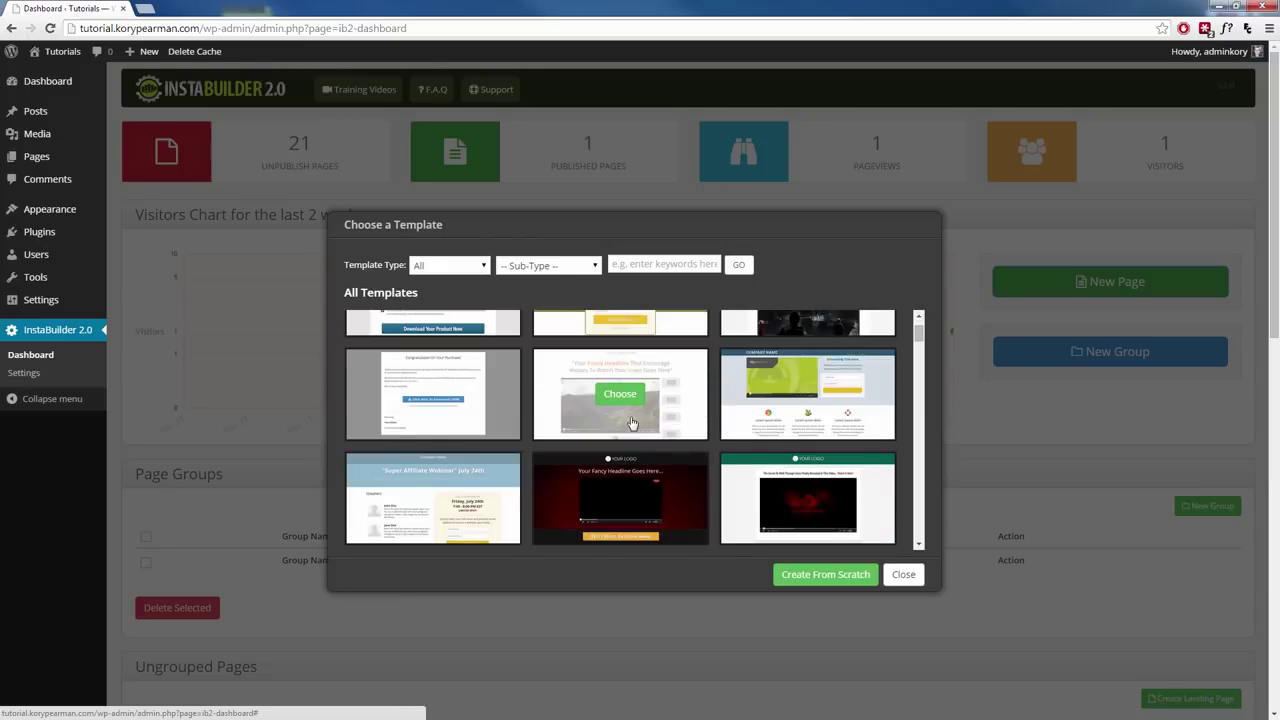
scroll(640, 430, down, 3)
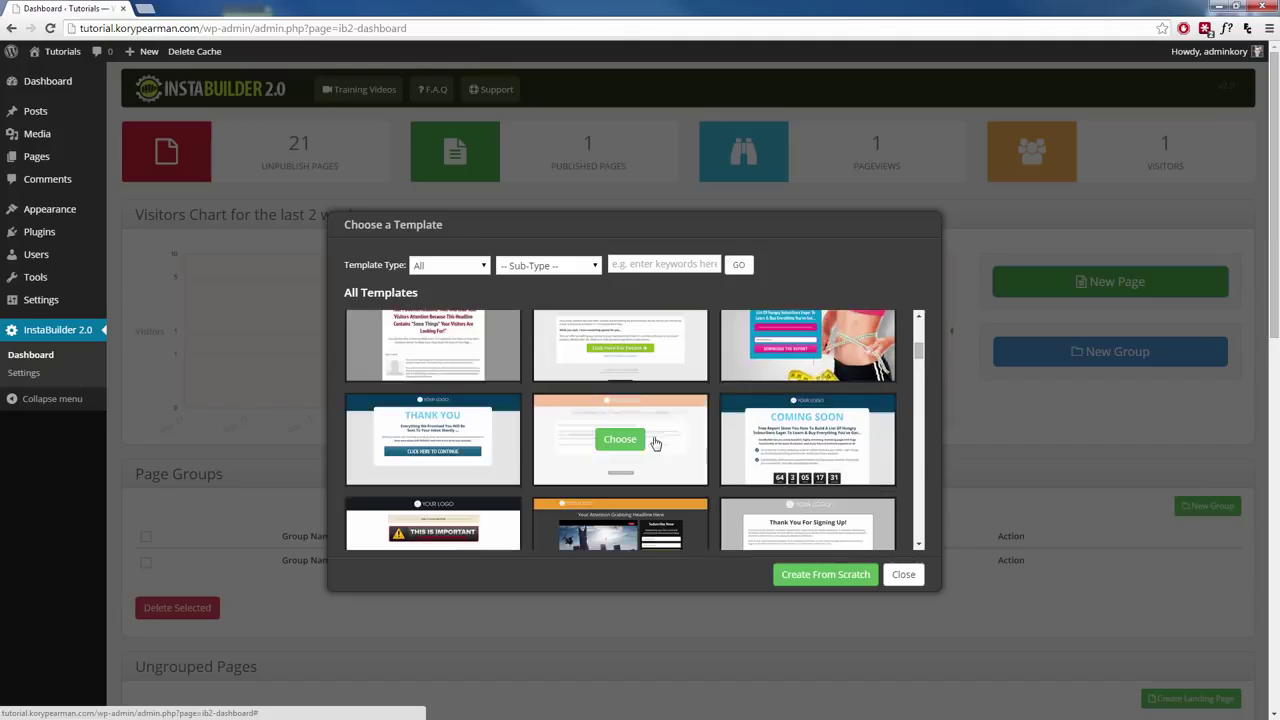
scroll(641, 466, up, 1)
scroll(641, 466, up, 3)
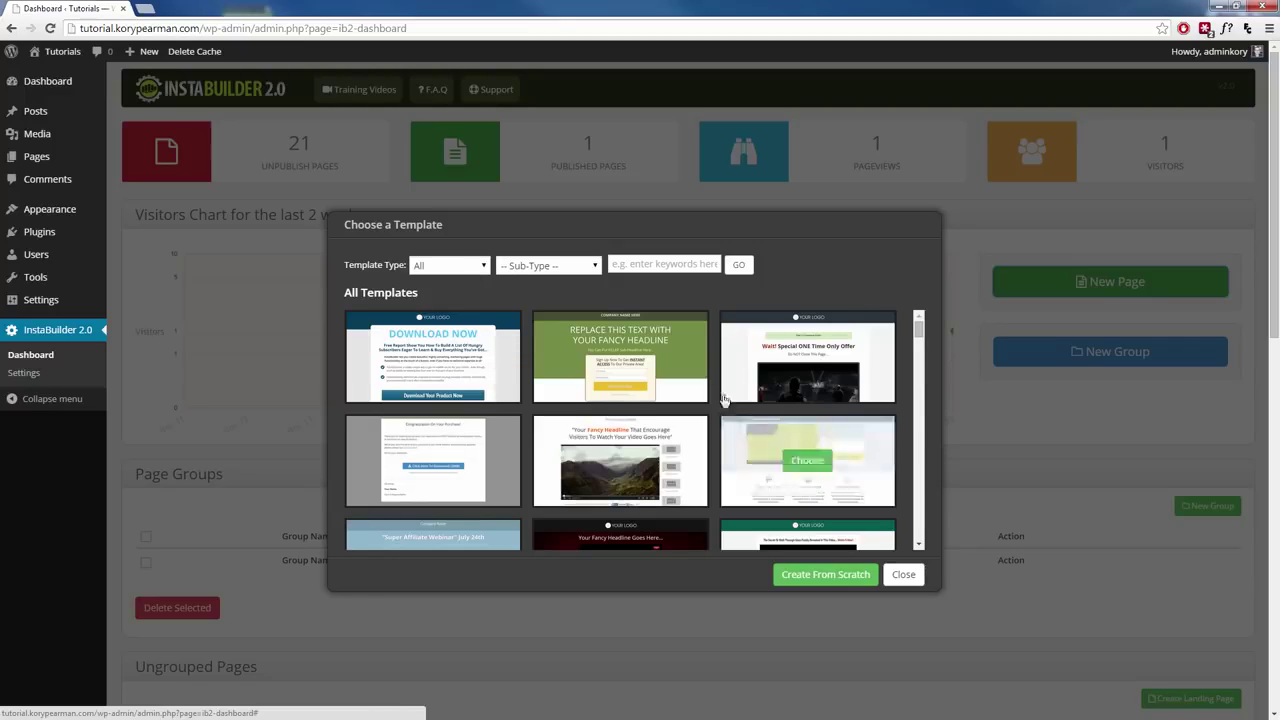
click(483, 266)
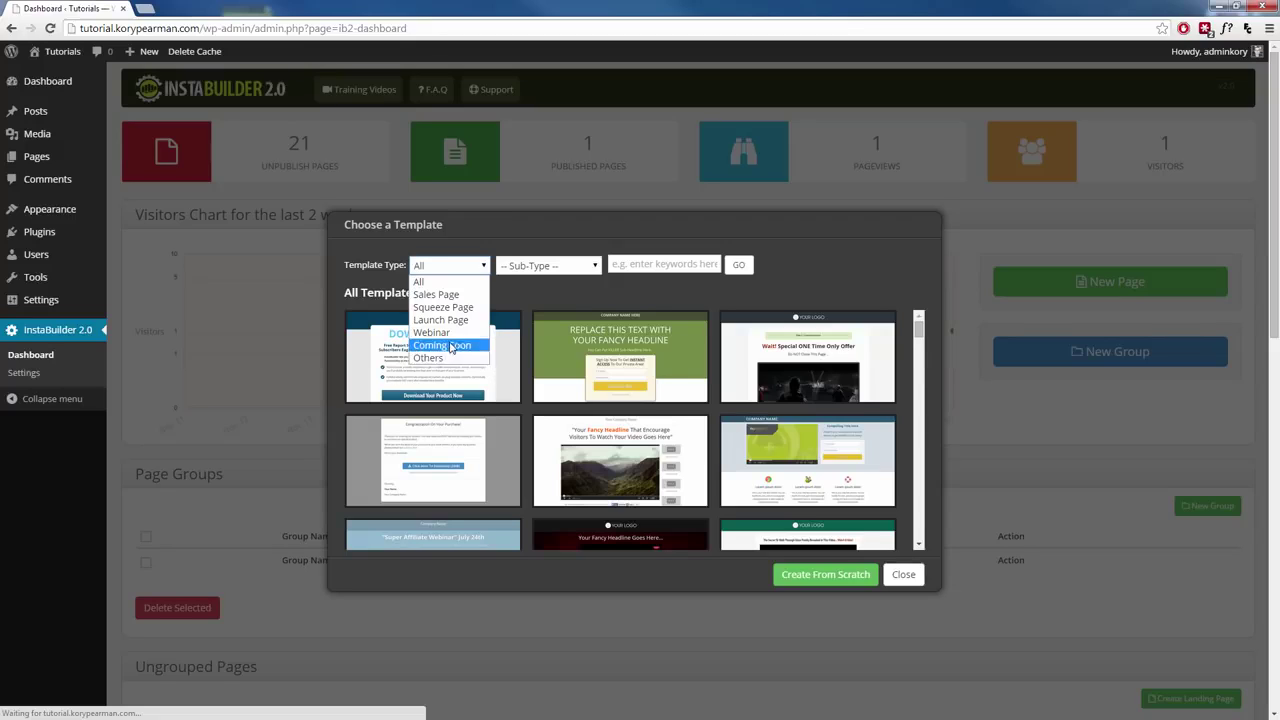
click(442, 296)
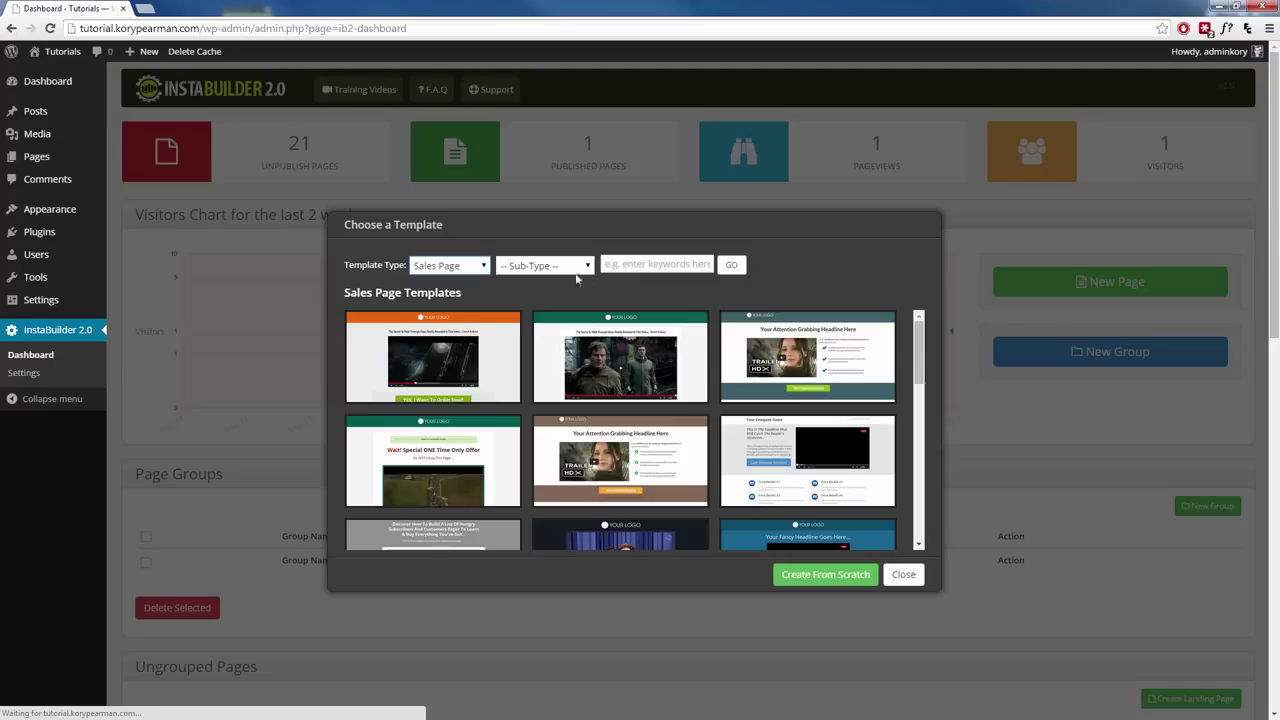
Narrow templates to the Video Sales Page sub-type and build the page from the second template
click(578, 272)
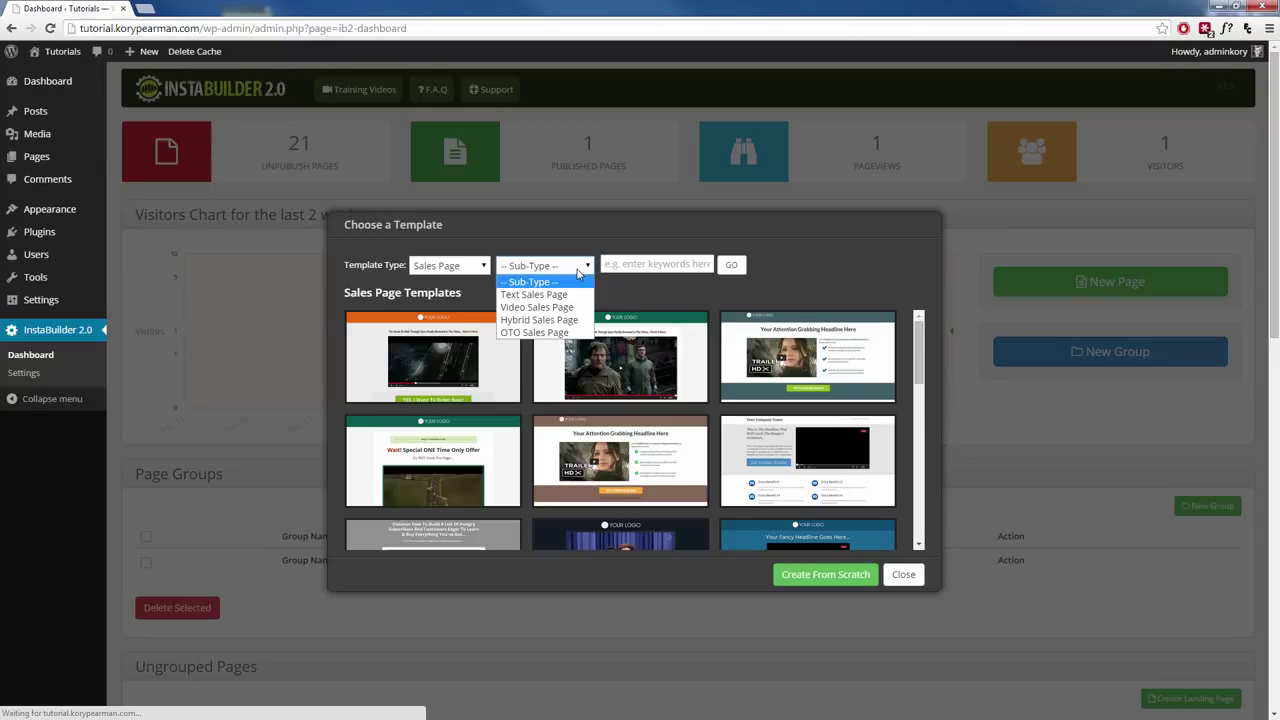
click(562, 308)
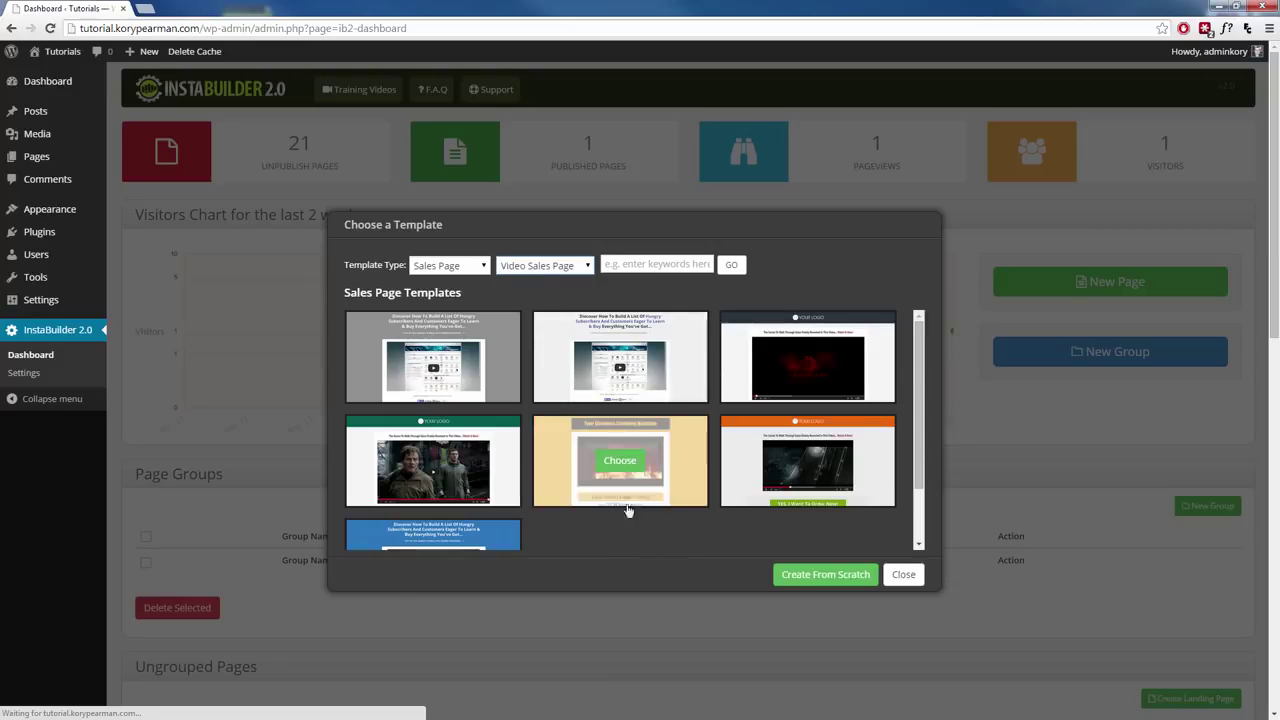
scroll(617, 437, down, 1)
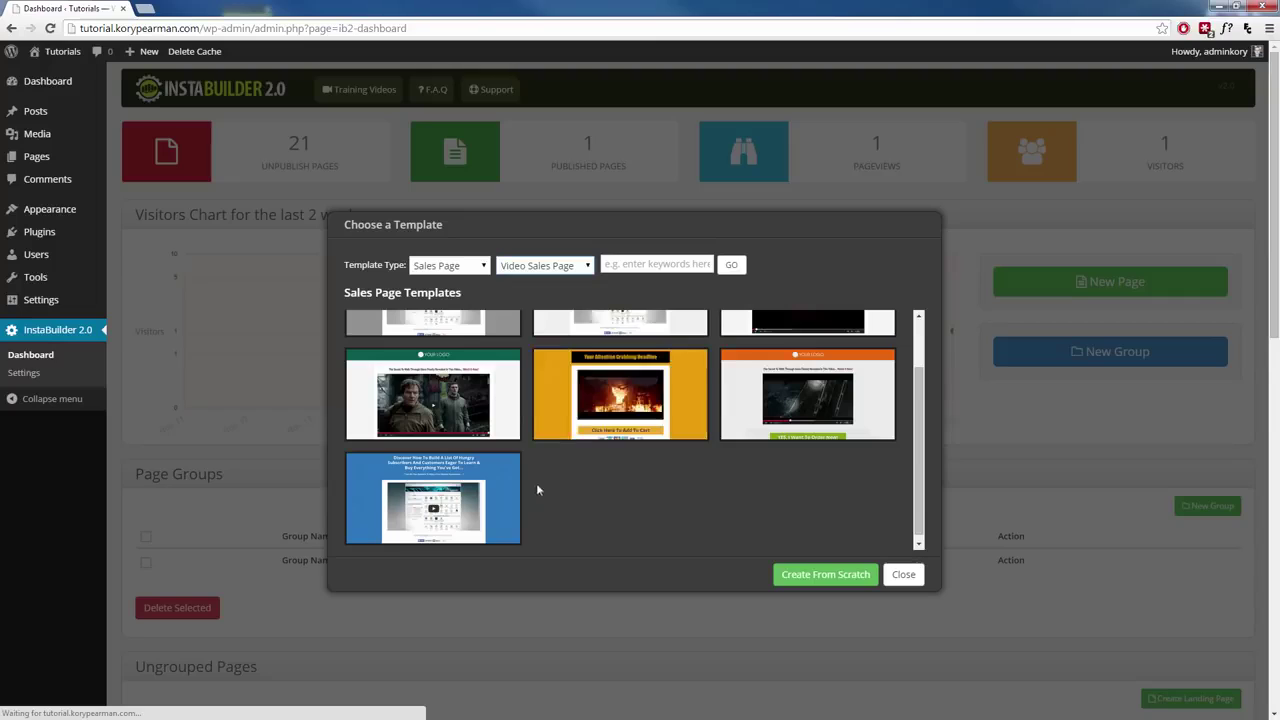
scroll(634, 500, up, 1)
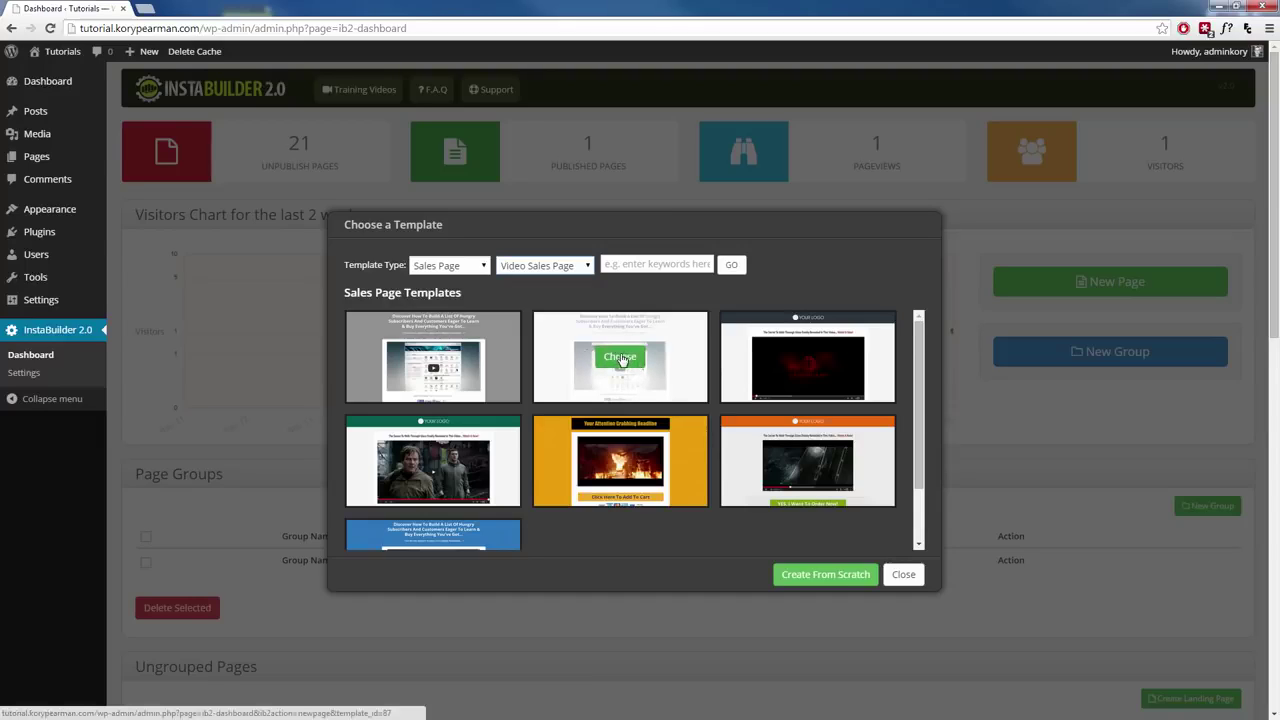
click(621, 360)
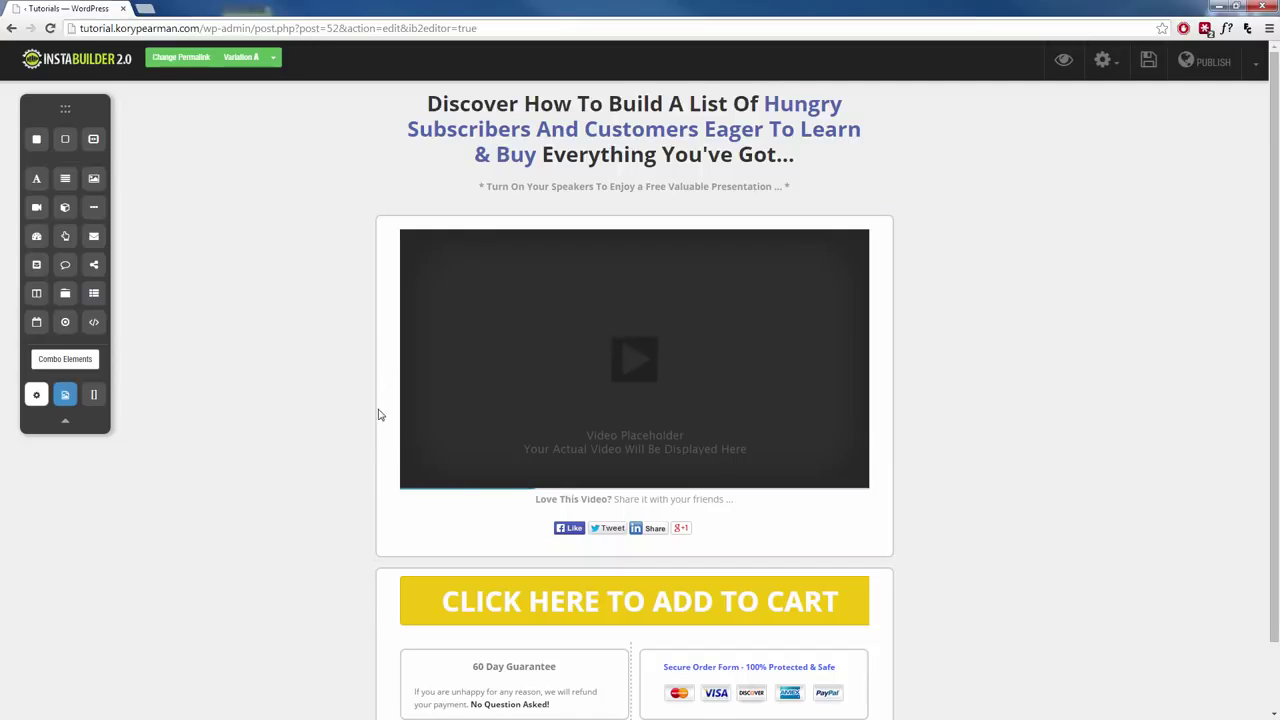
Scroll through the loaded video sales page to review its headline, video and cart button
scroll(379, 415, down, 2)
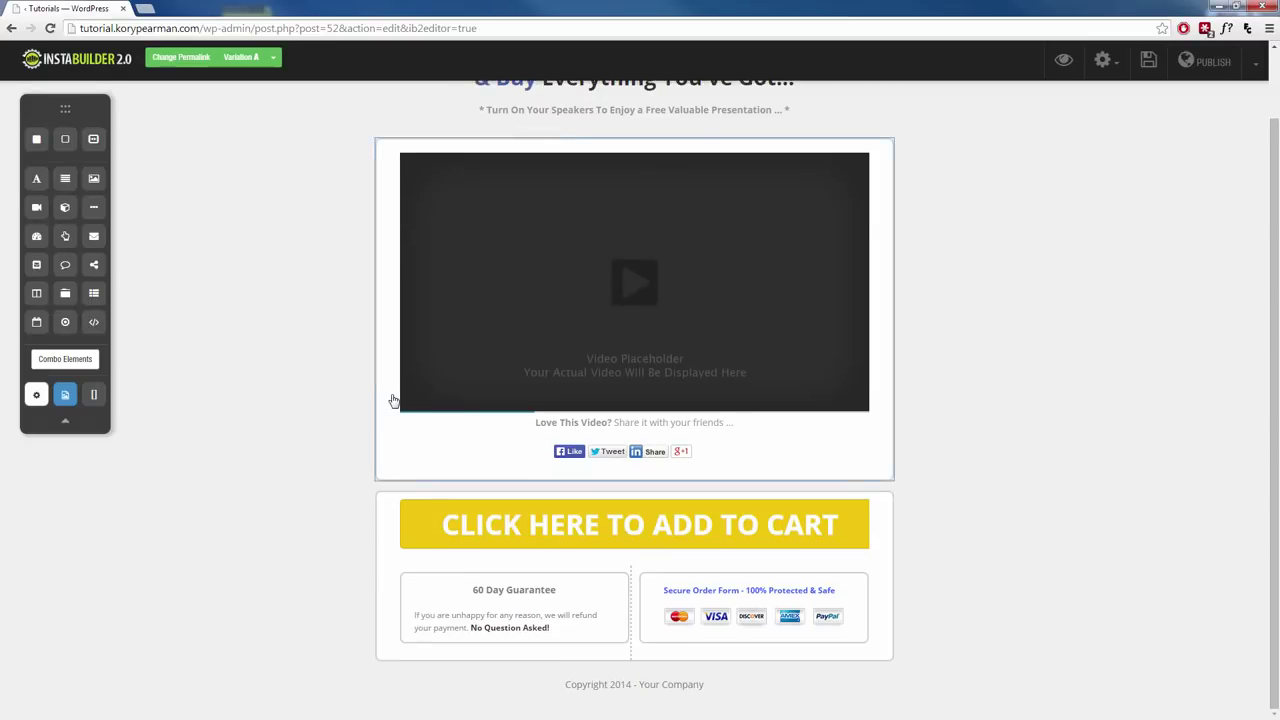
scroll(393, 400, up, 2)
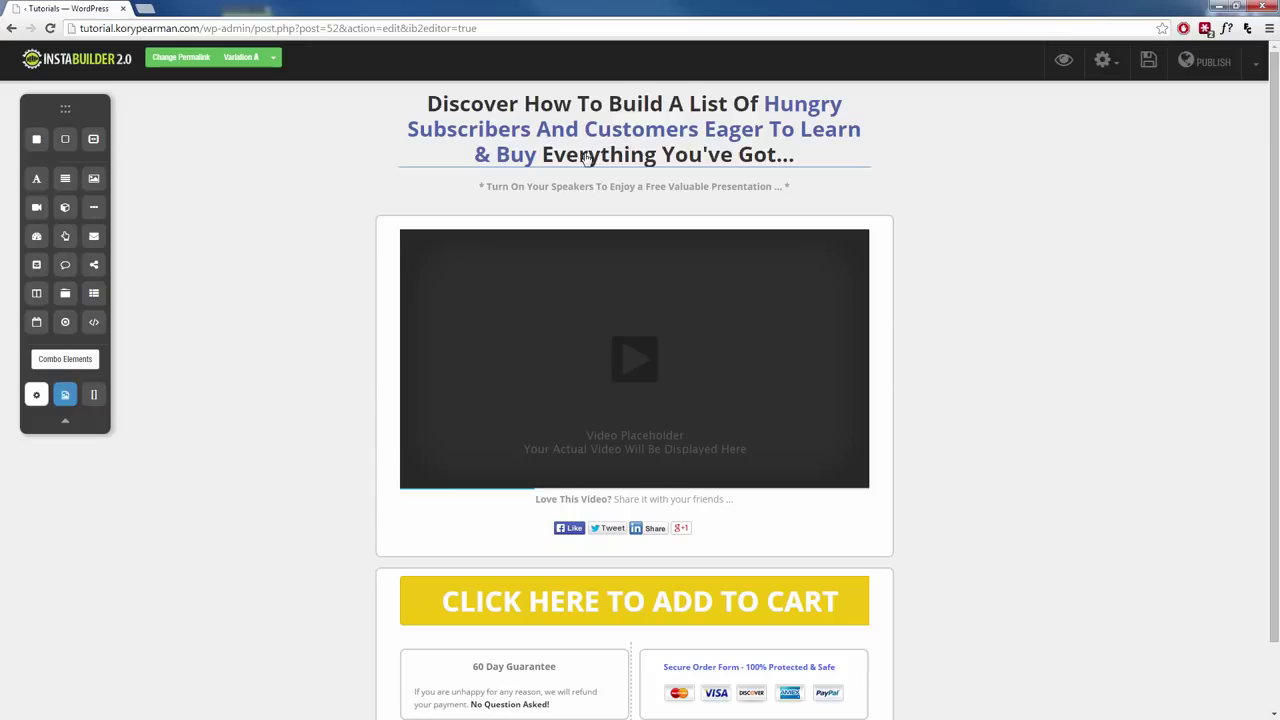
Replace the headline with 'Watch the video below to see how I made $15,000 in my first month online!'
click(648, 143)
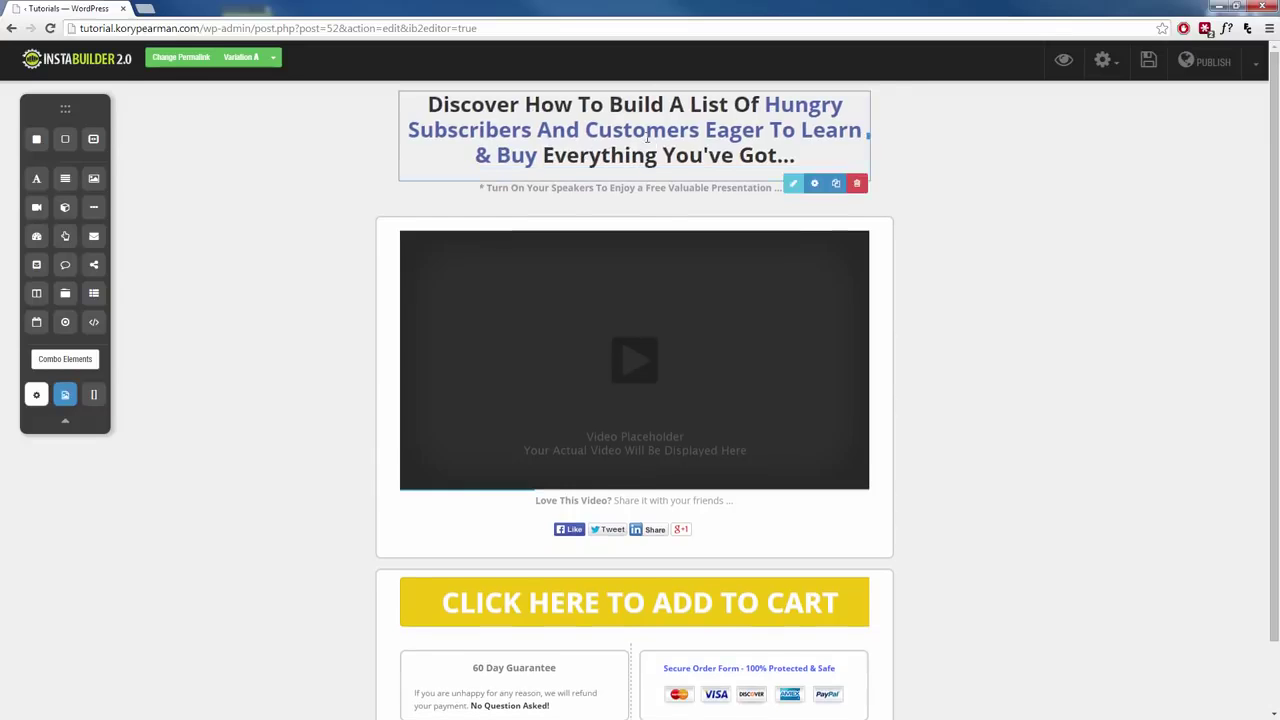
click(792, 186)
drag(566, 128, 632, 130)
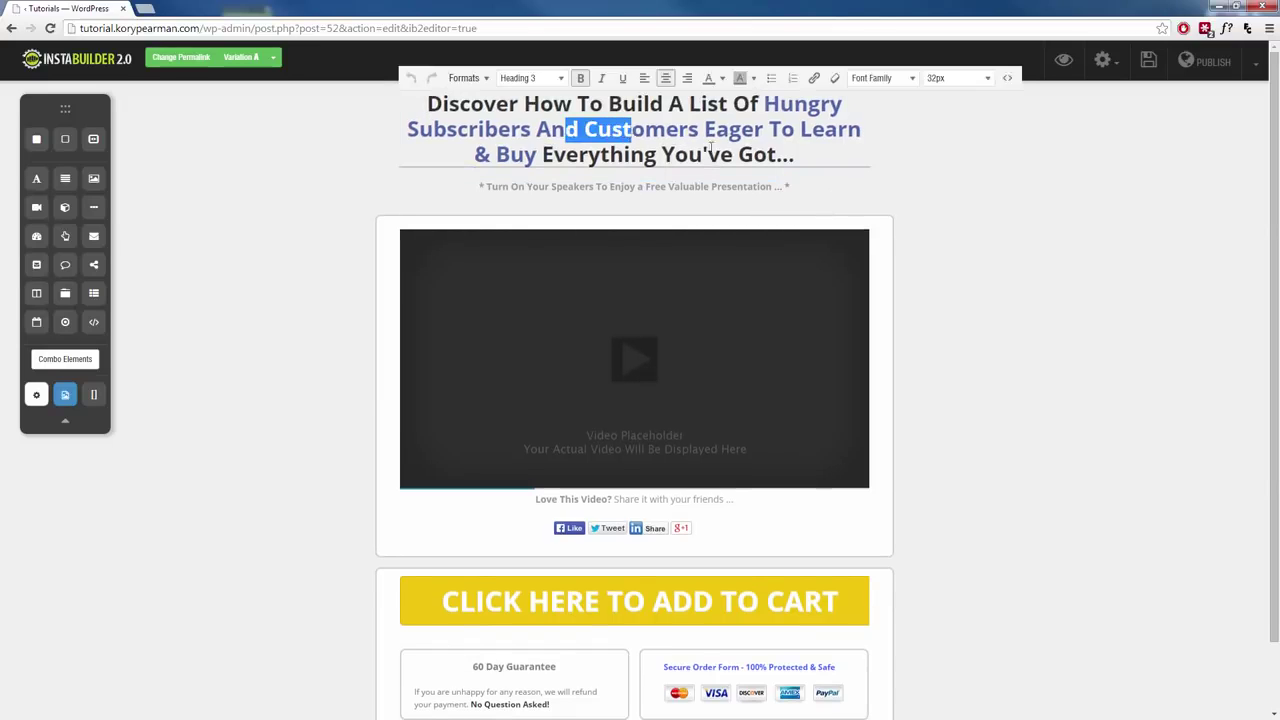
click(788, 157)
triple_click(731, 156)
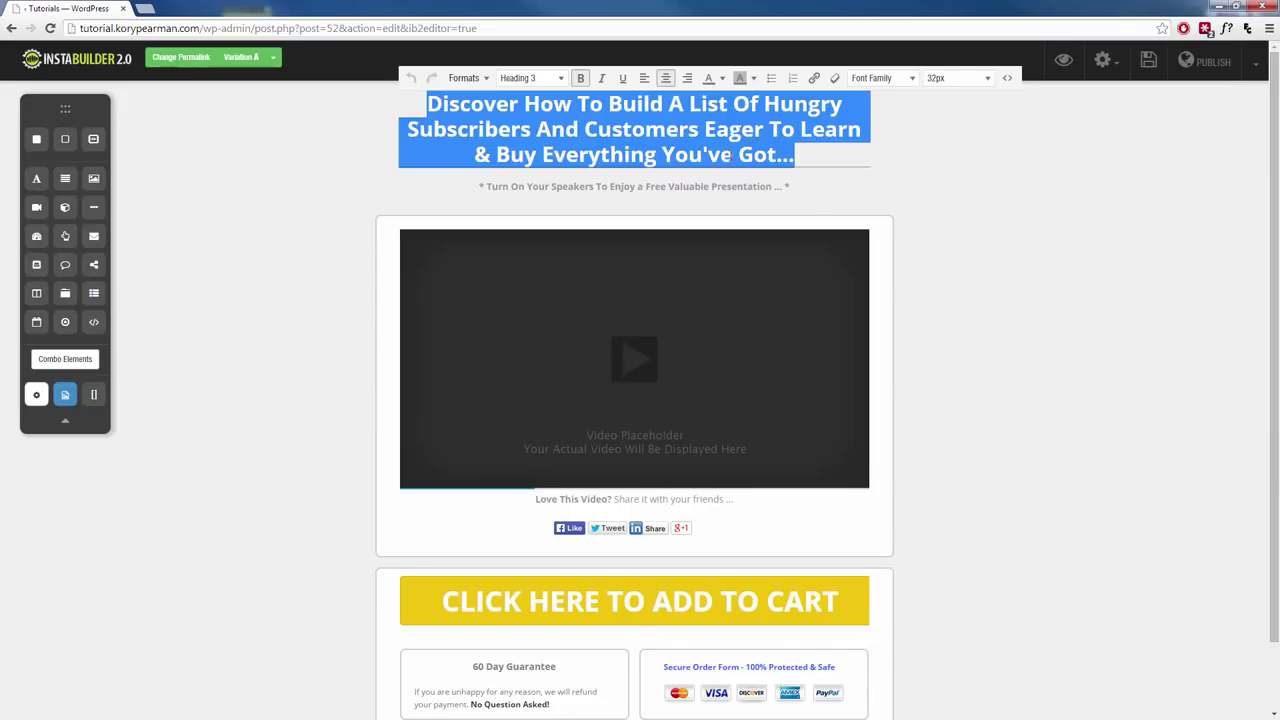
text(Watch the video below to see how I made $15,000 in my first month online!)
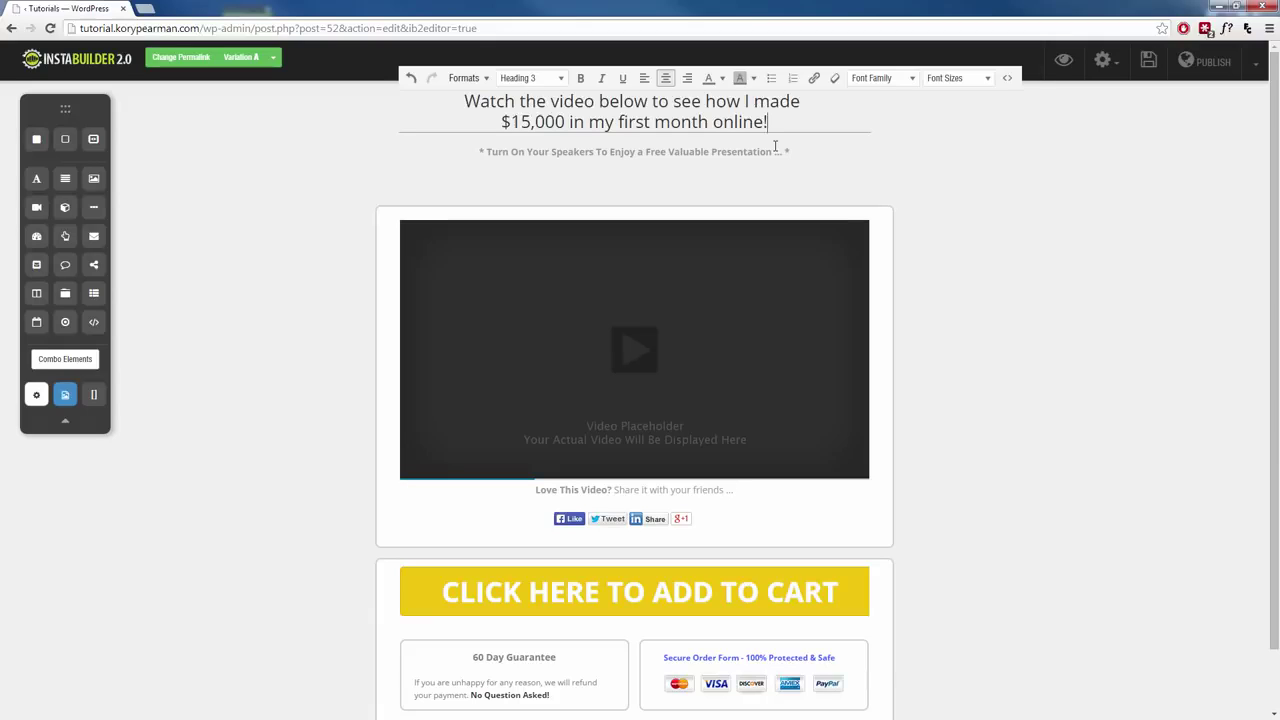
click(323, 327)
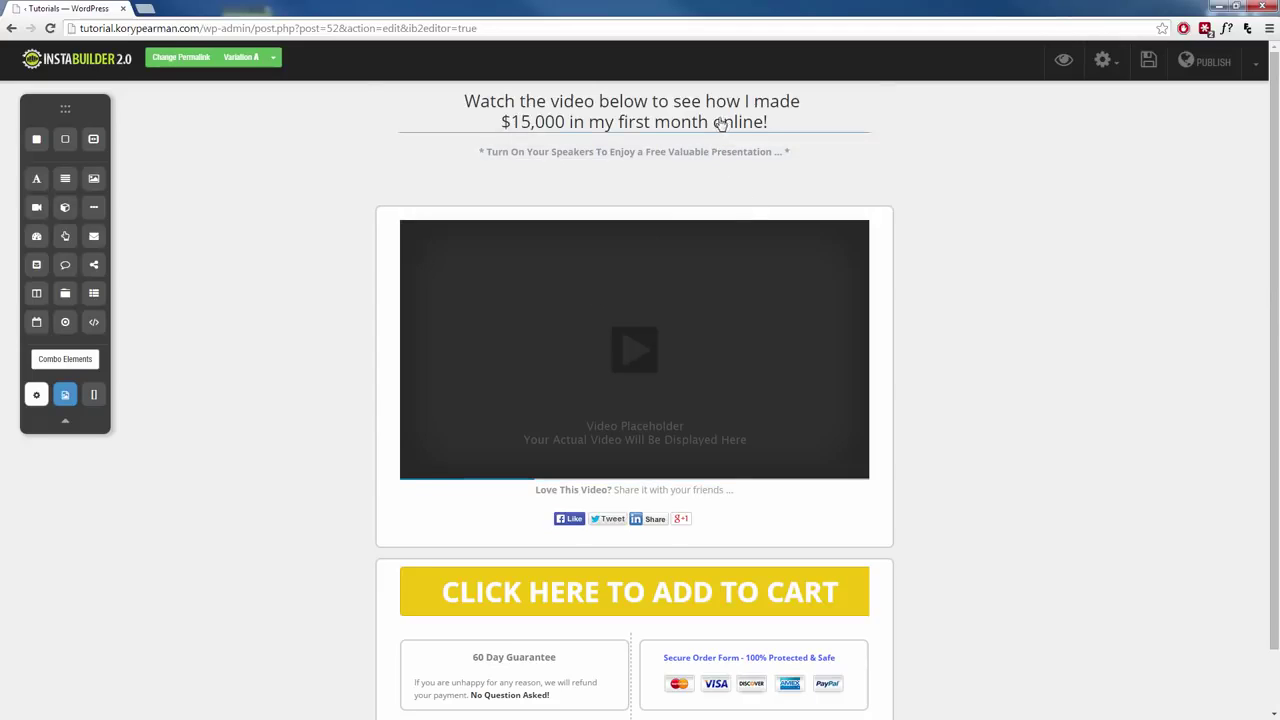
Format the whole headline as Heading 2
click(683, 123)
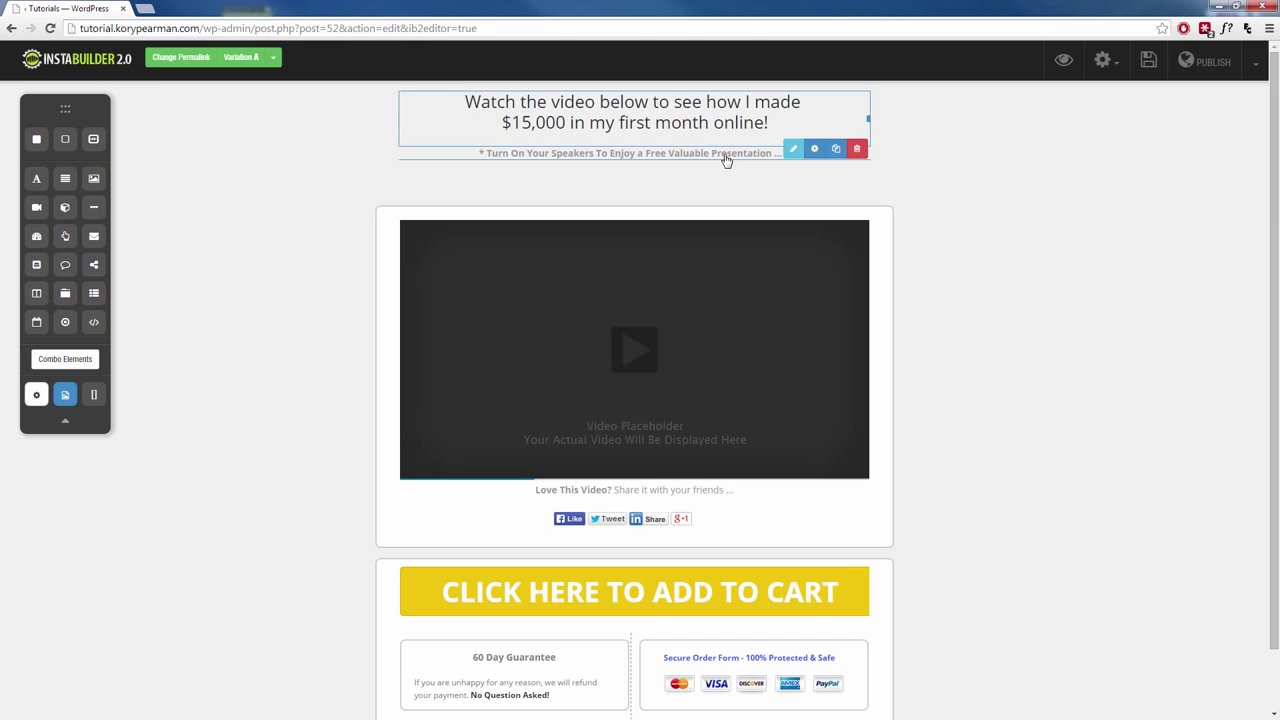
click(793, 150)
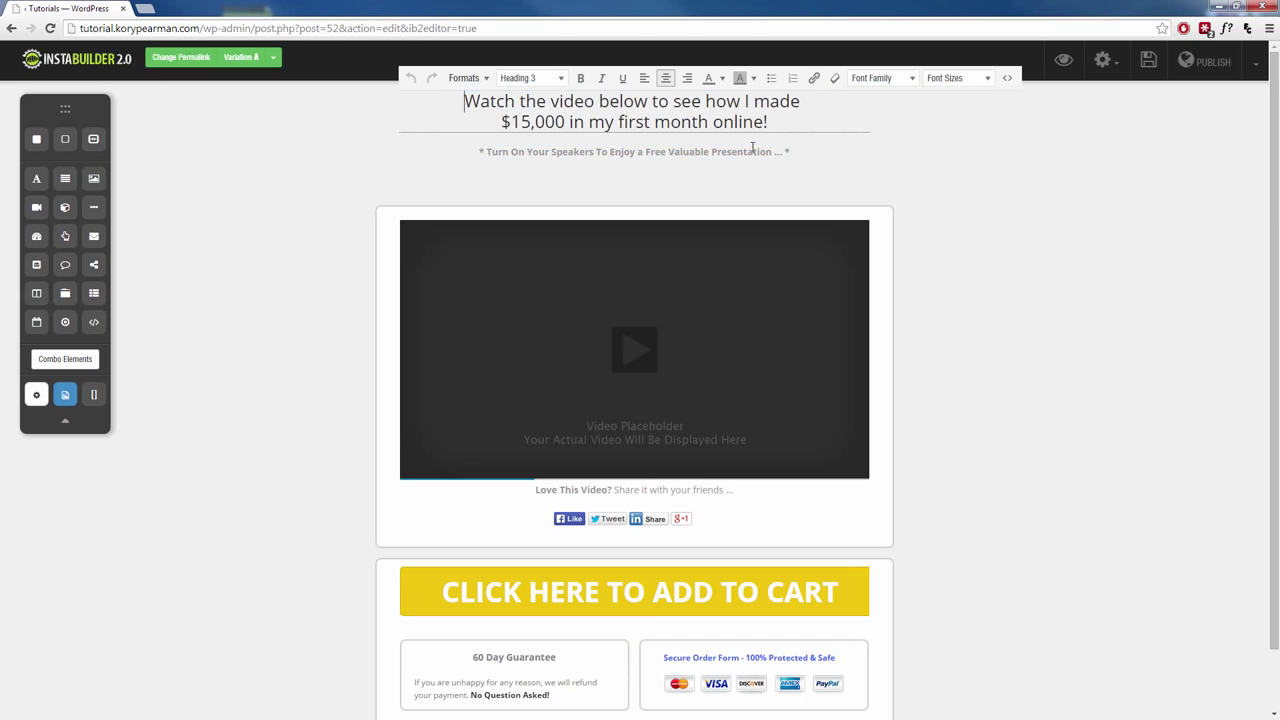
drag(774, 124, 463, 101)
click(562, 78)
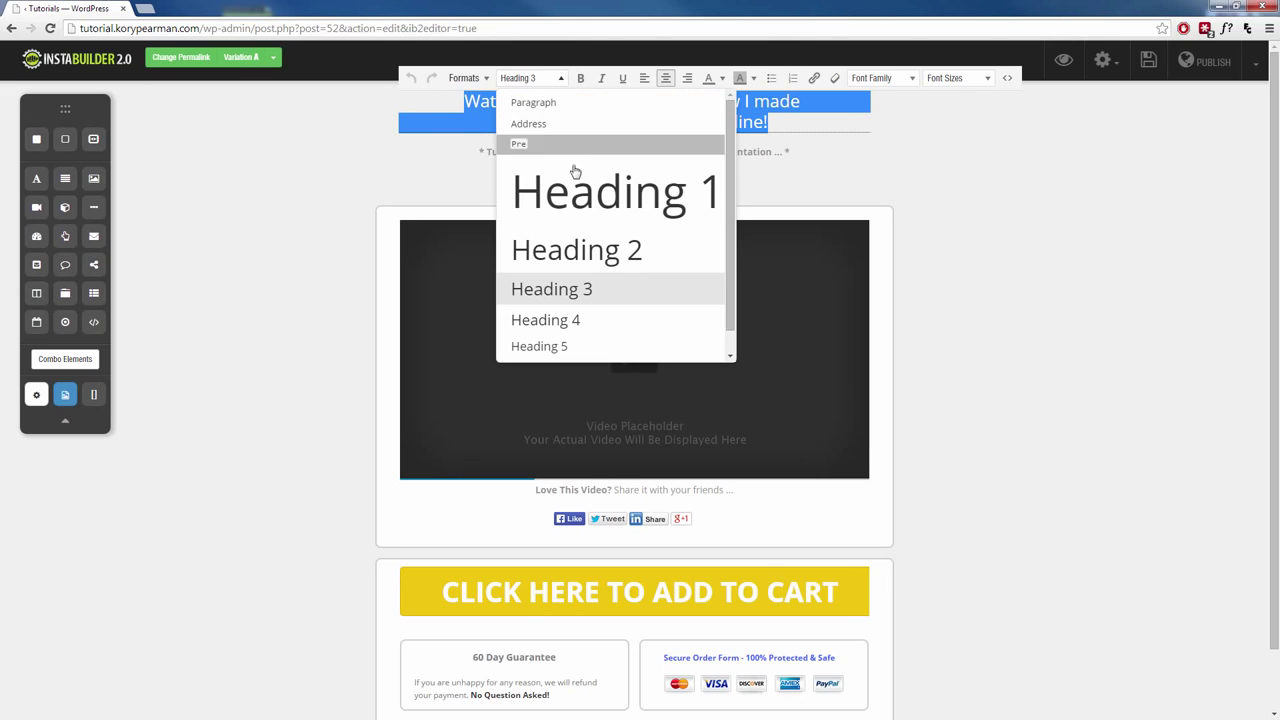
click(576, 250)
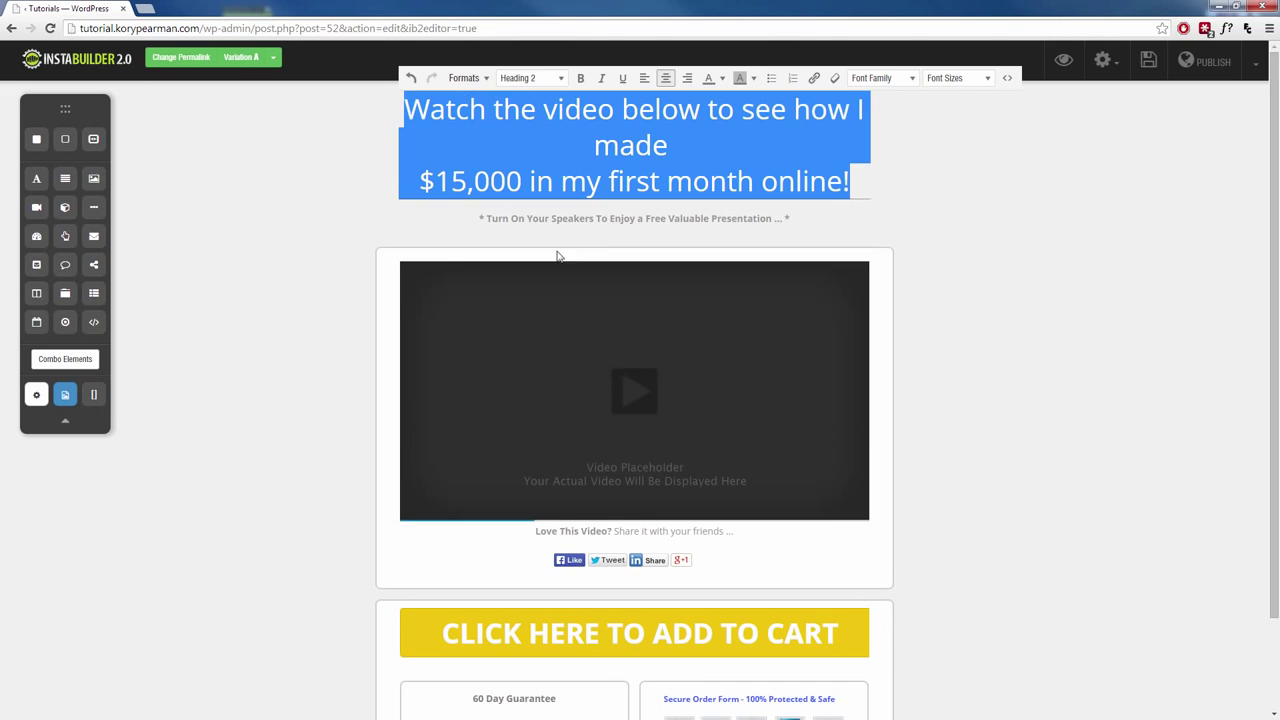
Rewrap the headline onto three lines, breaking before 'see' and 'my'
click(419, 181)
key(BackSpace)
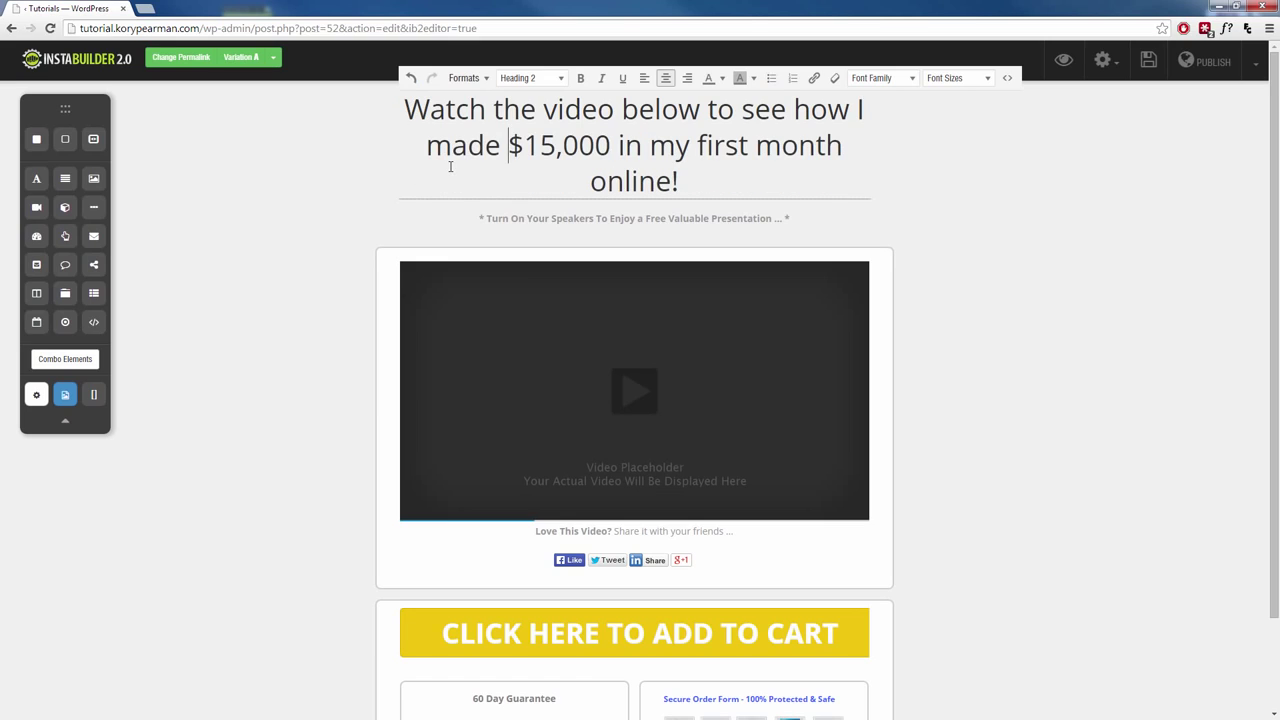
click(741, 109)
key(shift+Return)
click(765, 150)
key(shift+Return)
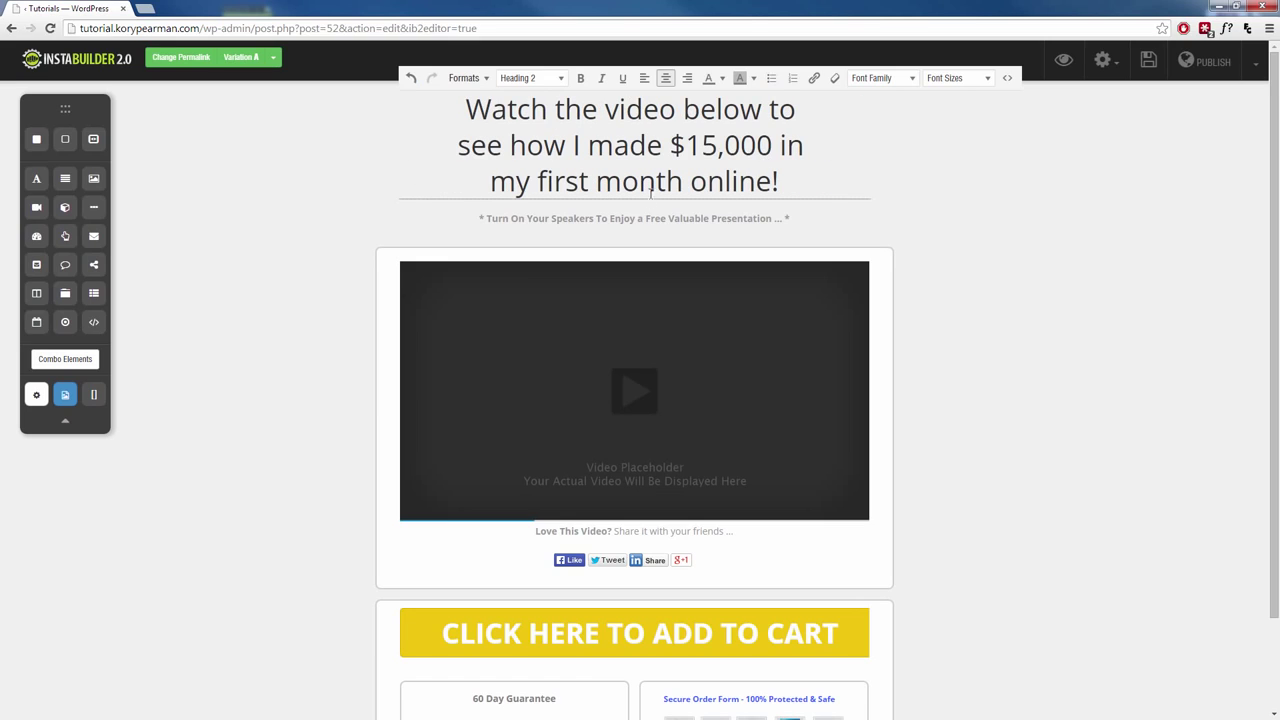
Colour '$15,000' in the headline red
drag(671, 150, 773, 150)
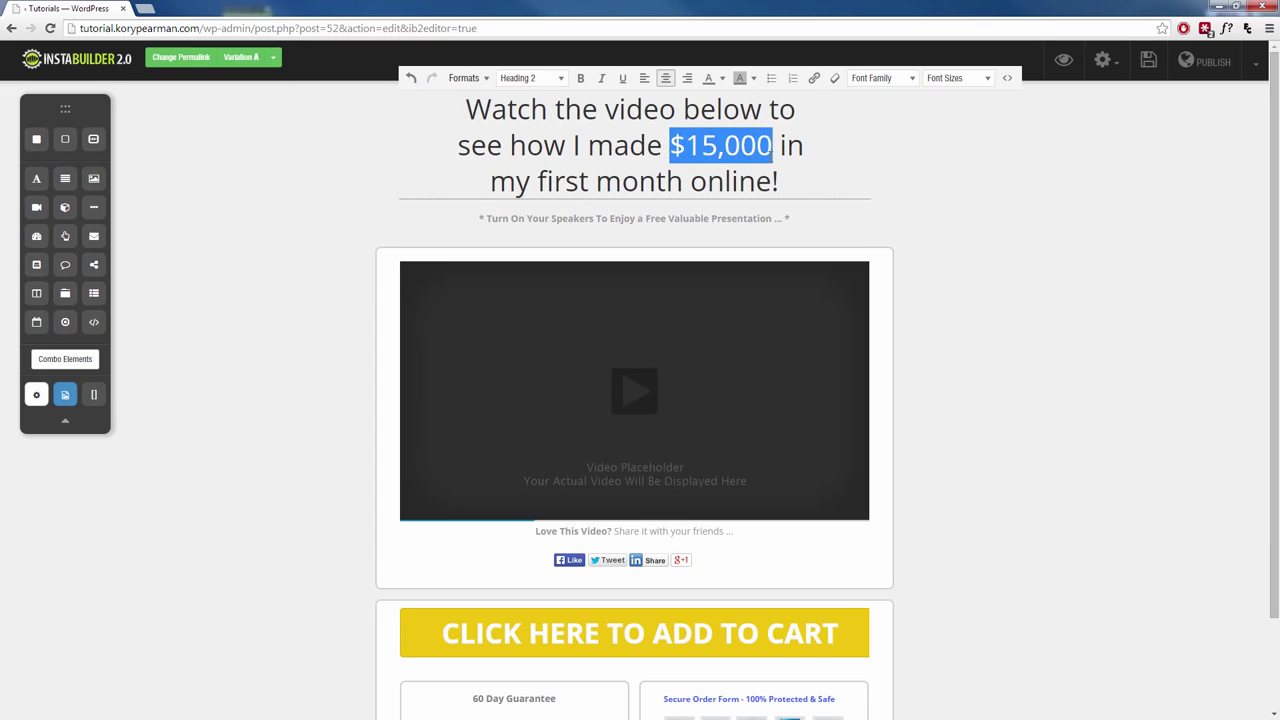
click(723, 80)
click(714, 134)
click(310, 258)
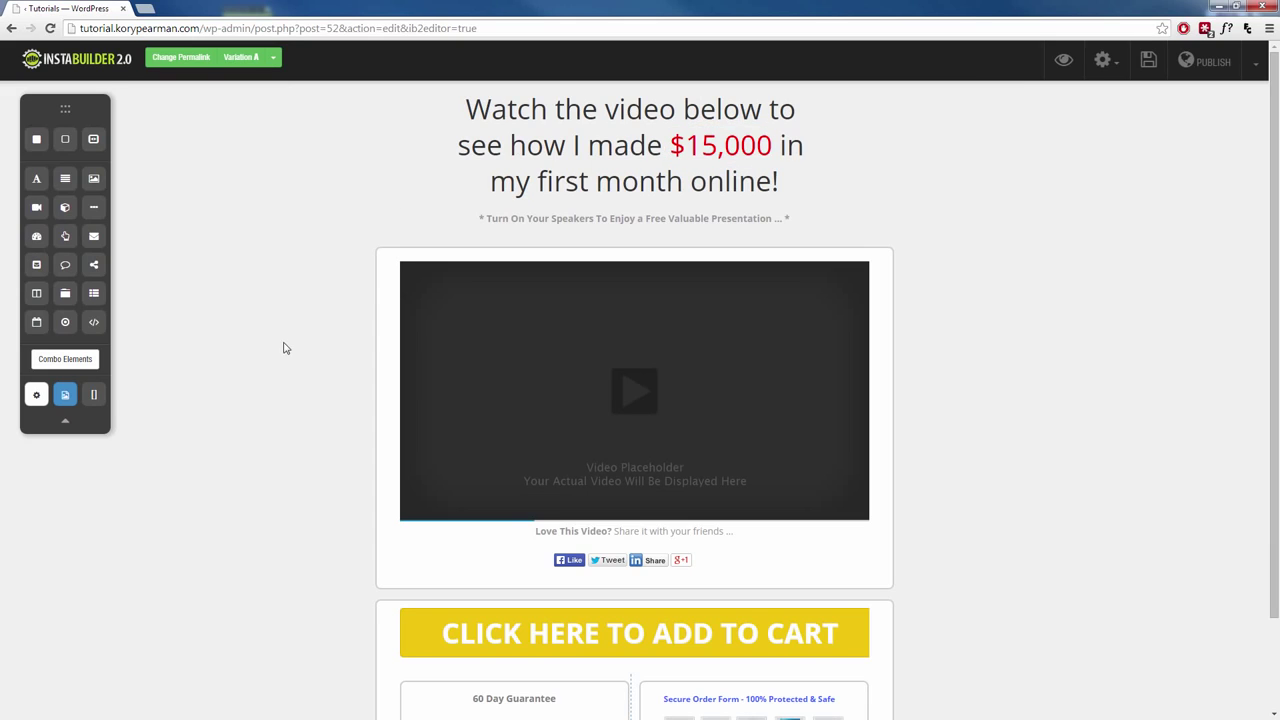
Delete the 'Turn On Your Speakers' subheadline beneath the headline
click(556, 220)
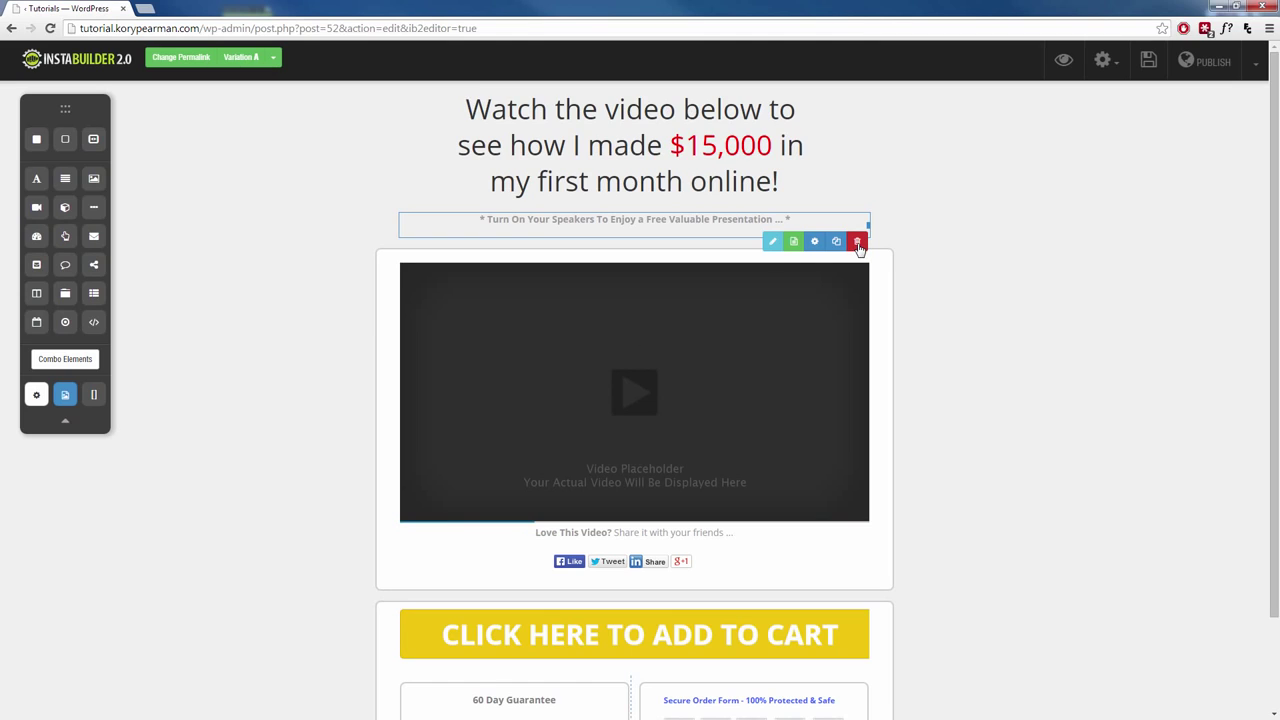
click(858, 245)
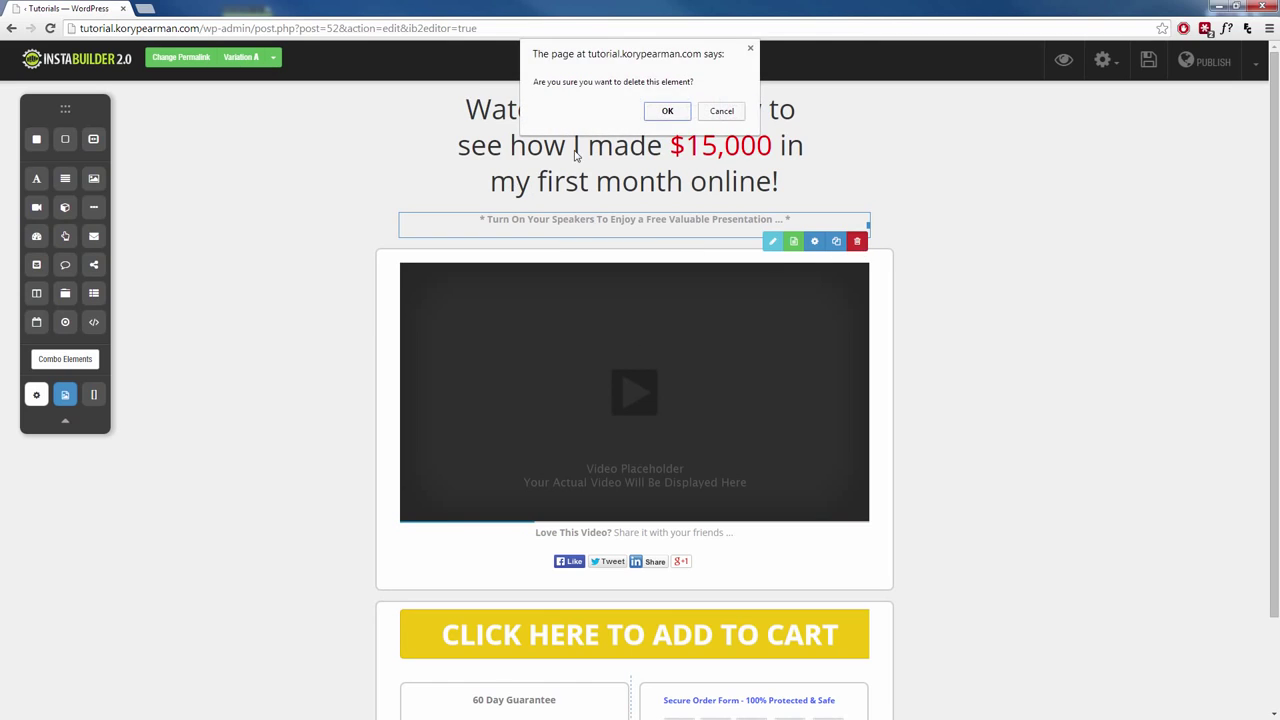
click(668, 113)
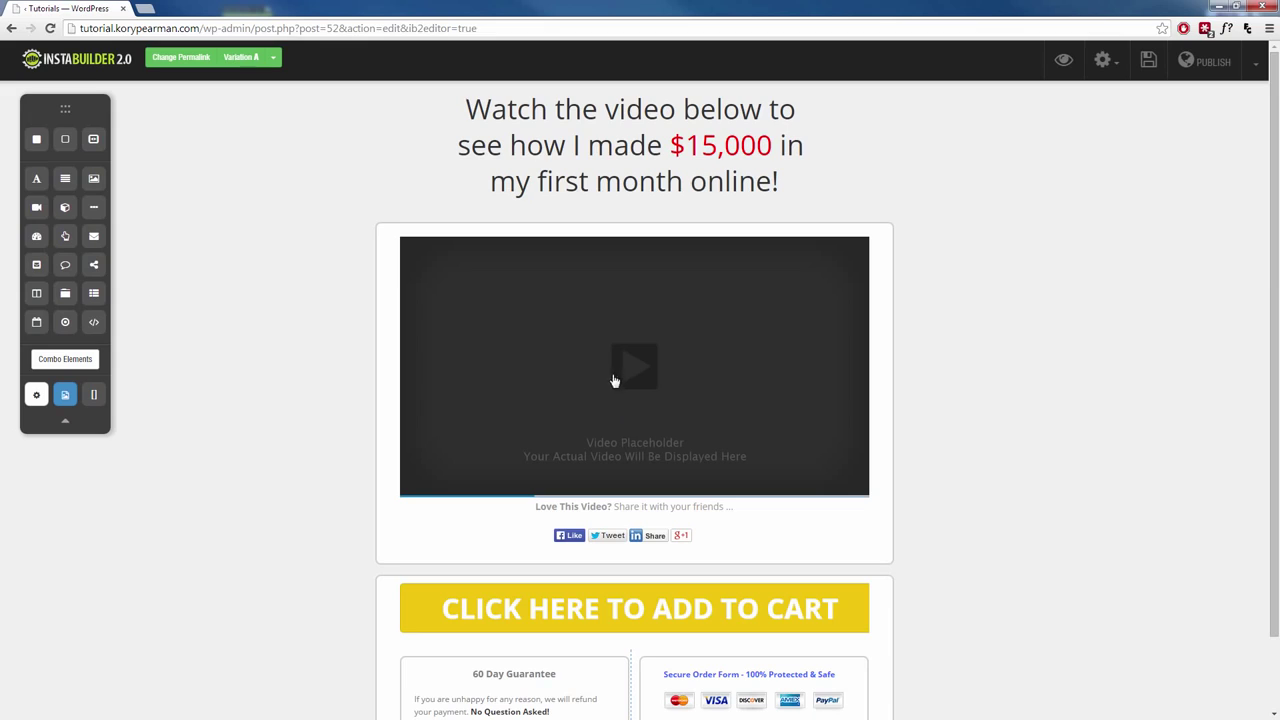
click(568, 377)
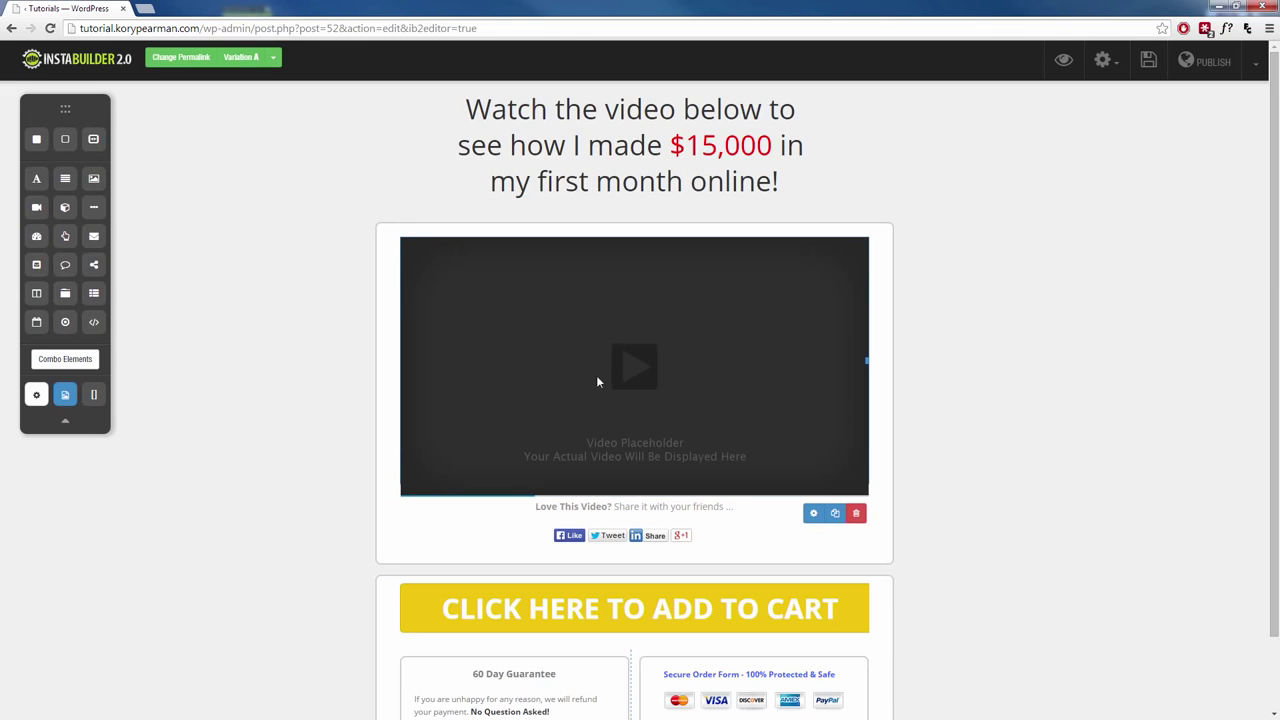
click(813, 513)
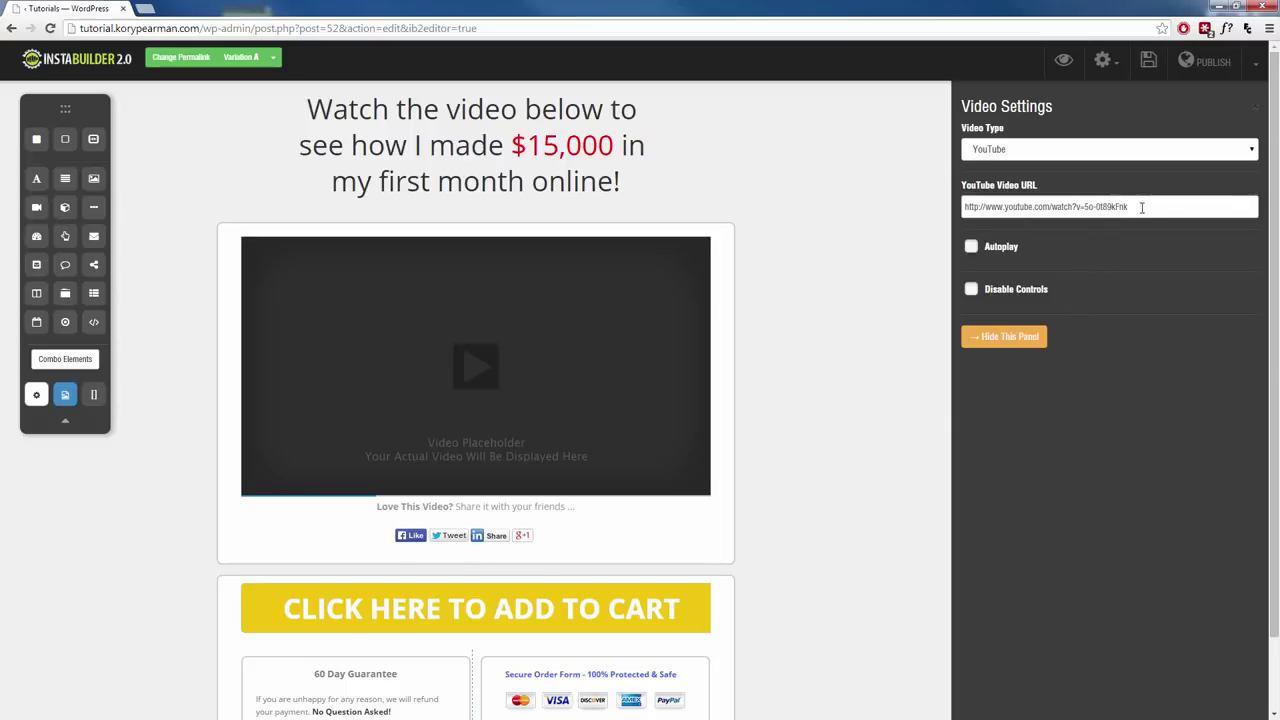
click(1140, 152)
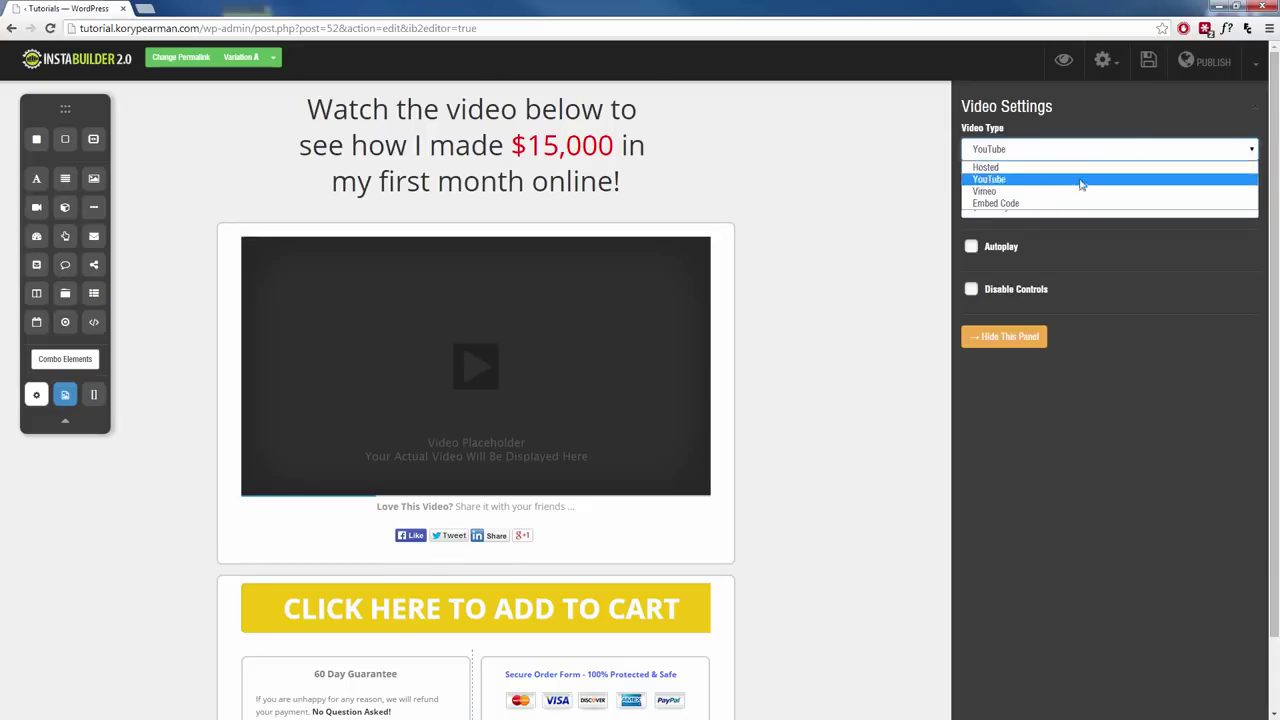
click(1131, 411)
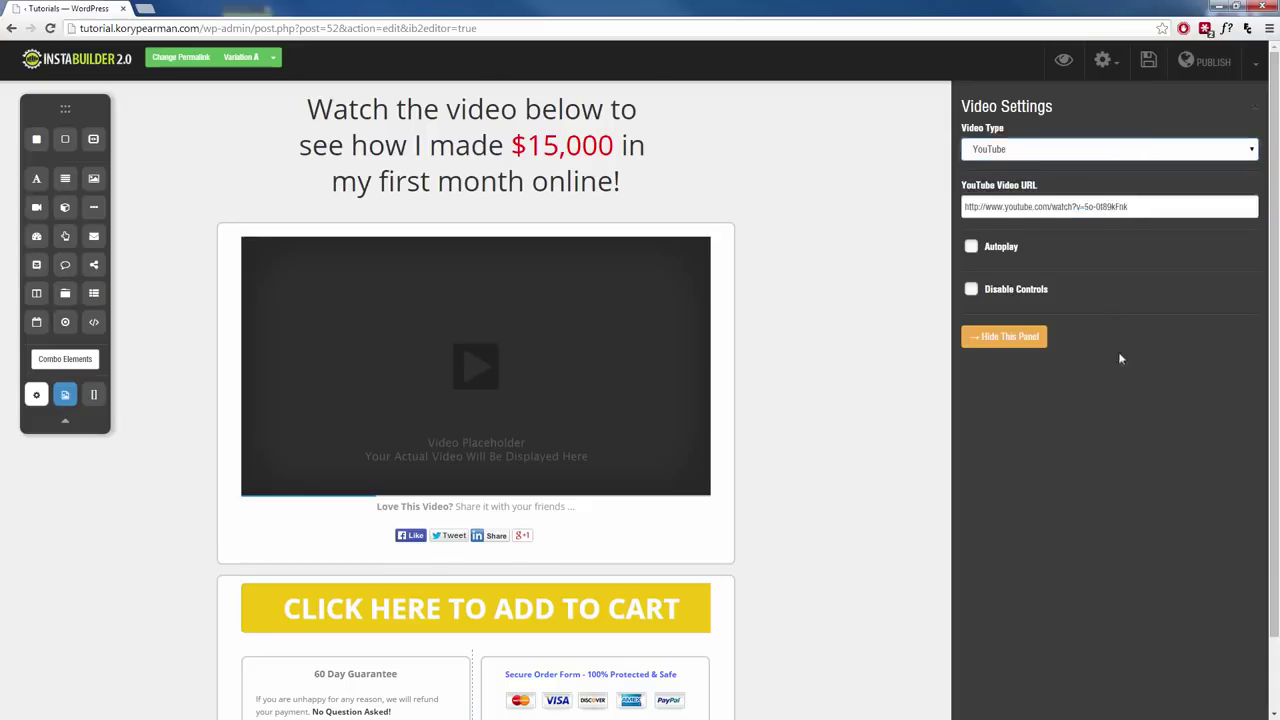
click(1020, 337)
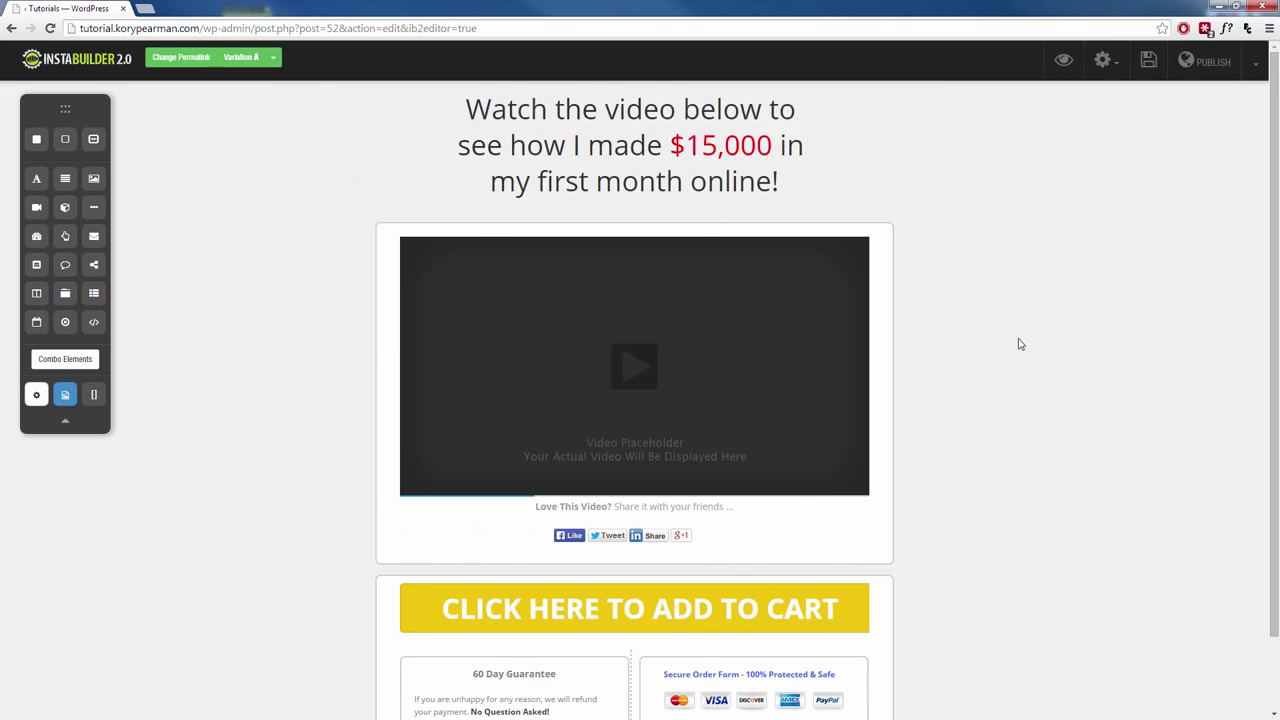
Make the CLICK HERE TO ADD TO CART button narrower and review its Button Settings
scroll(490, 545, down, 2)
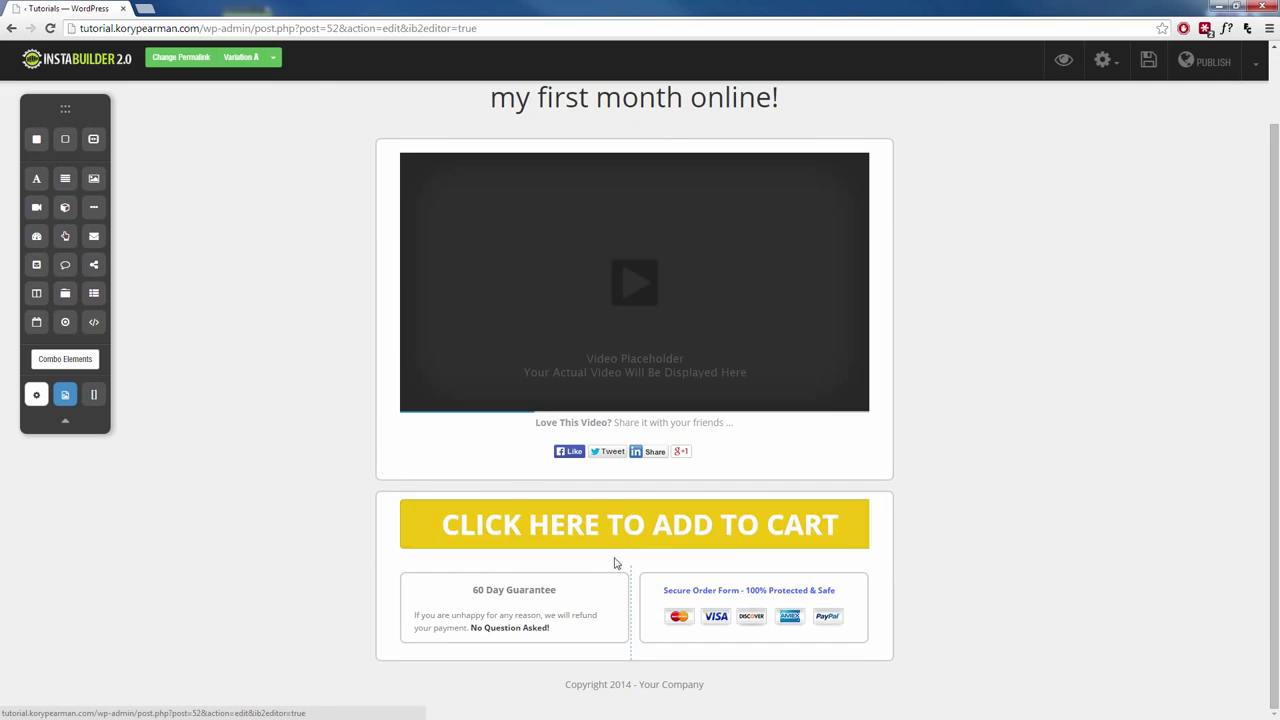
click(700, 528)
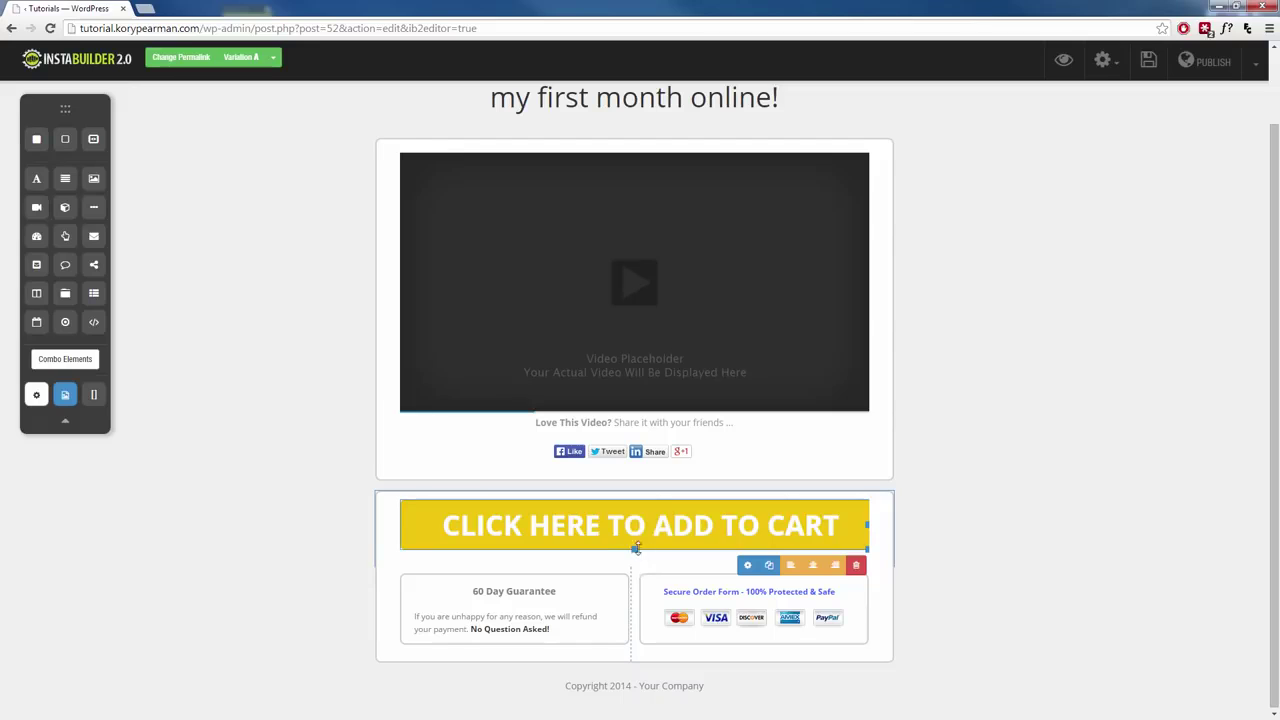
mouse_move(634, 546)
mouse_down()
mouse_move(634, 643)
mouse_move(634, 563)
mouse_up()
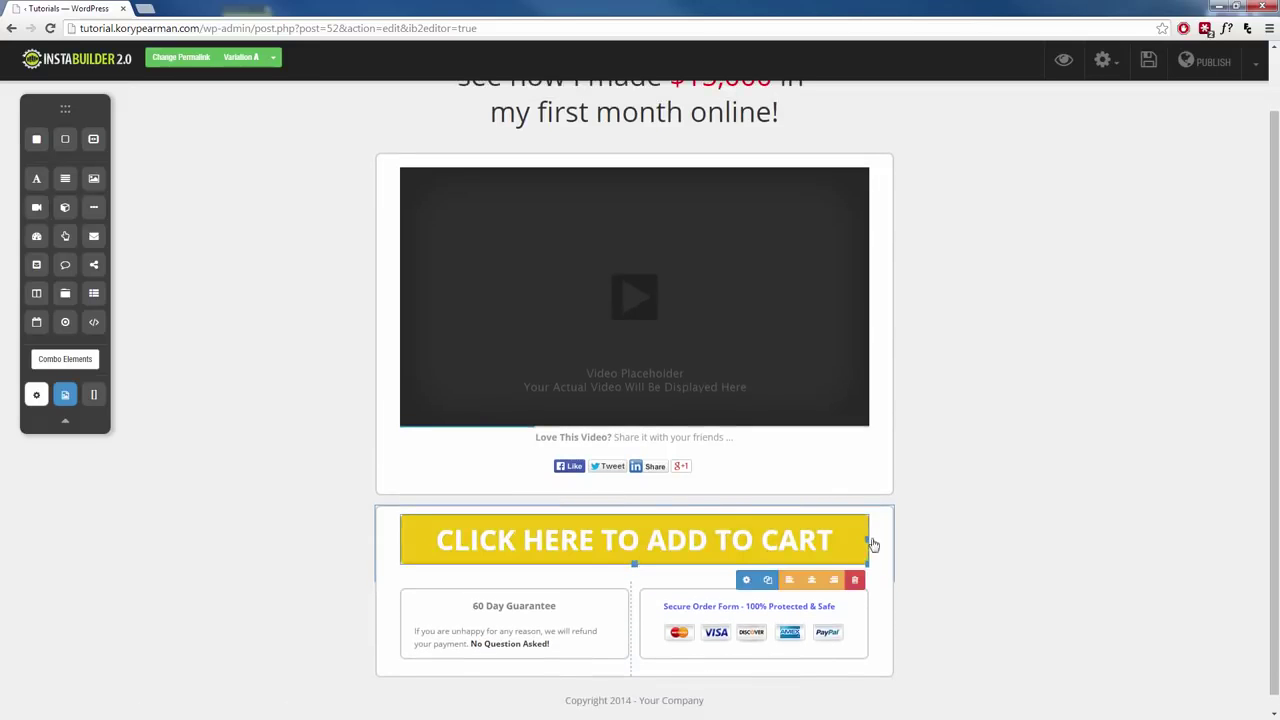
drag(867, 540, 830, 549)
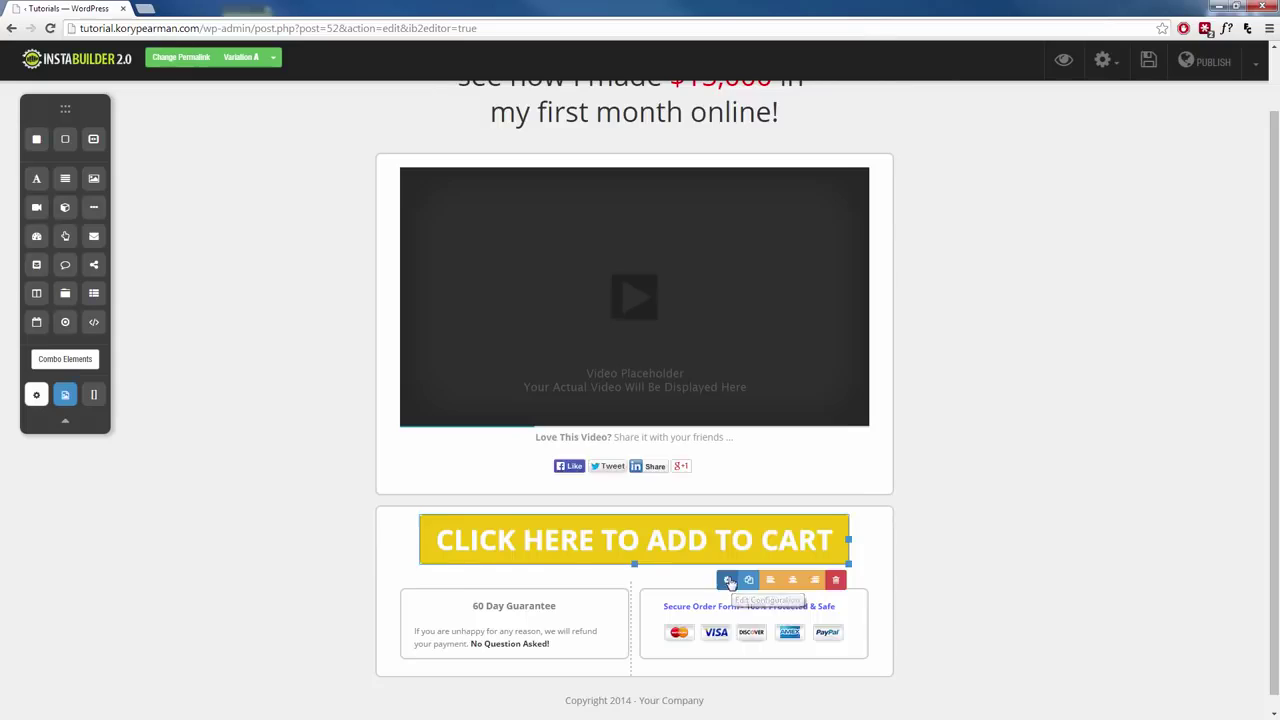
click(728, 580)
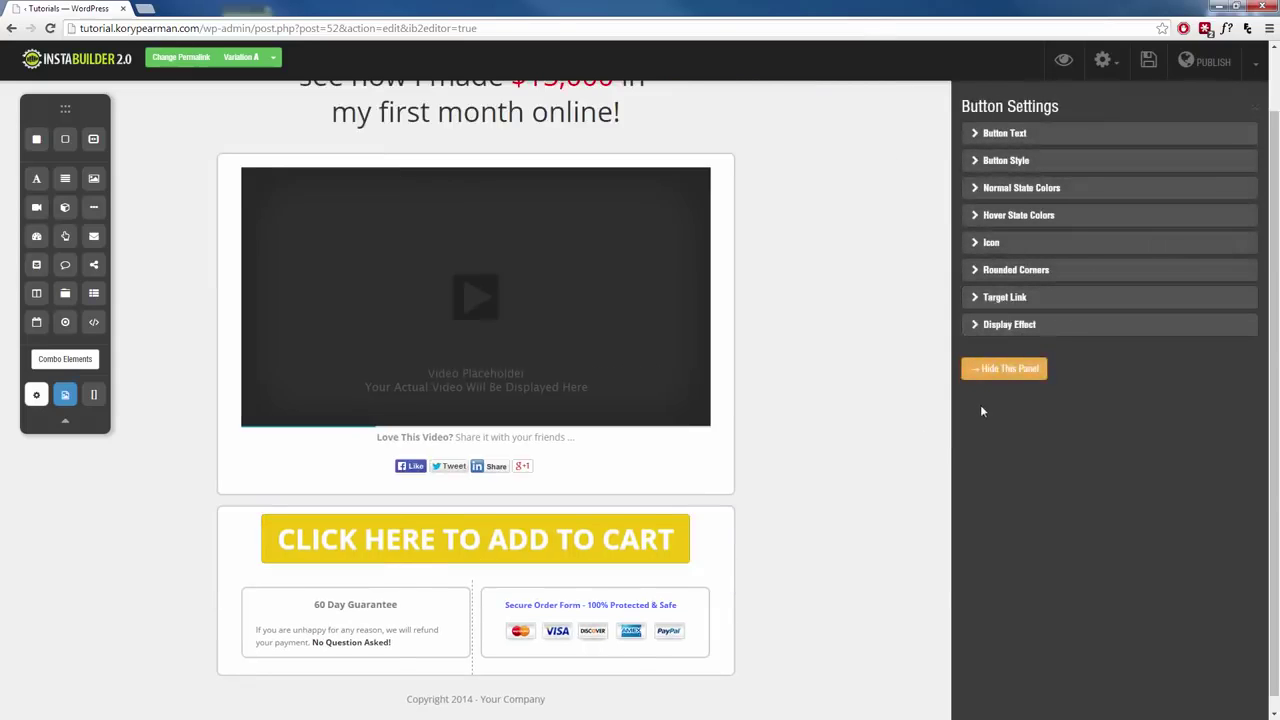
click(320, 469)
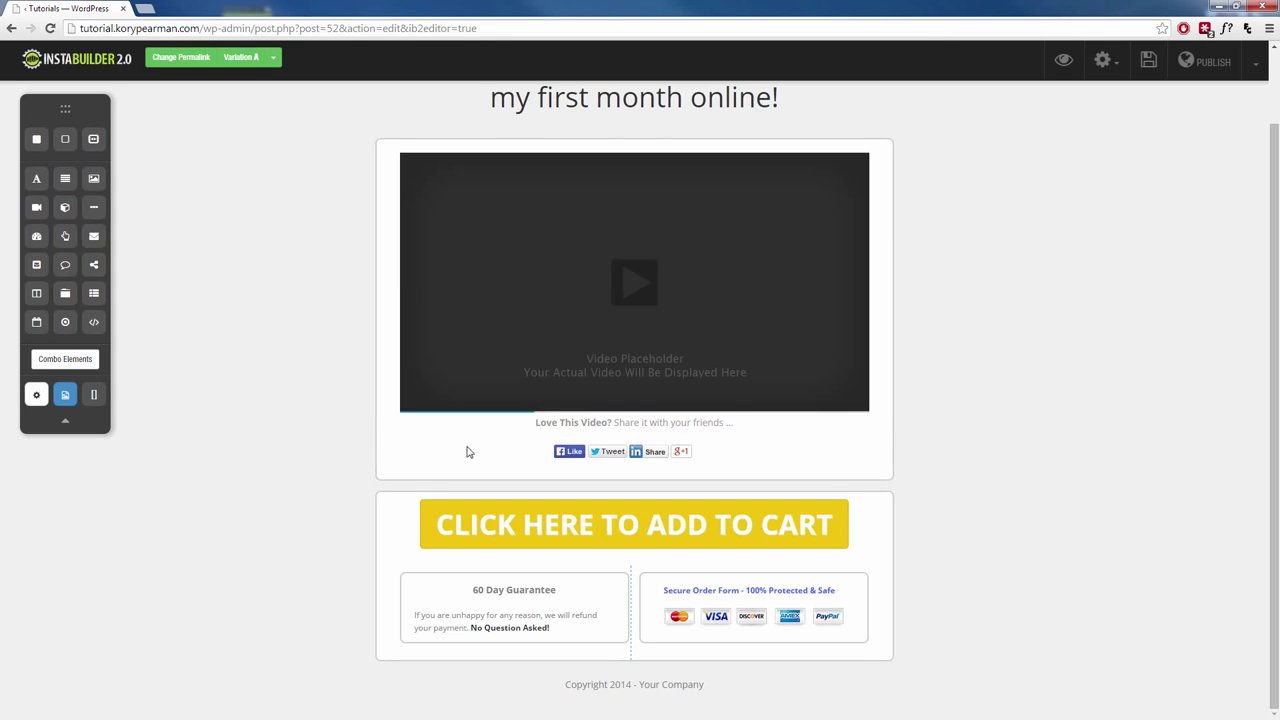
Drop a Text Element below the video's share buttons to add a placeholder paragraph
scroll(412, 368, up, 1)
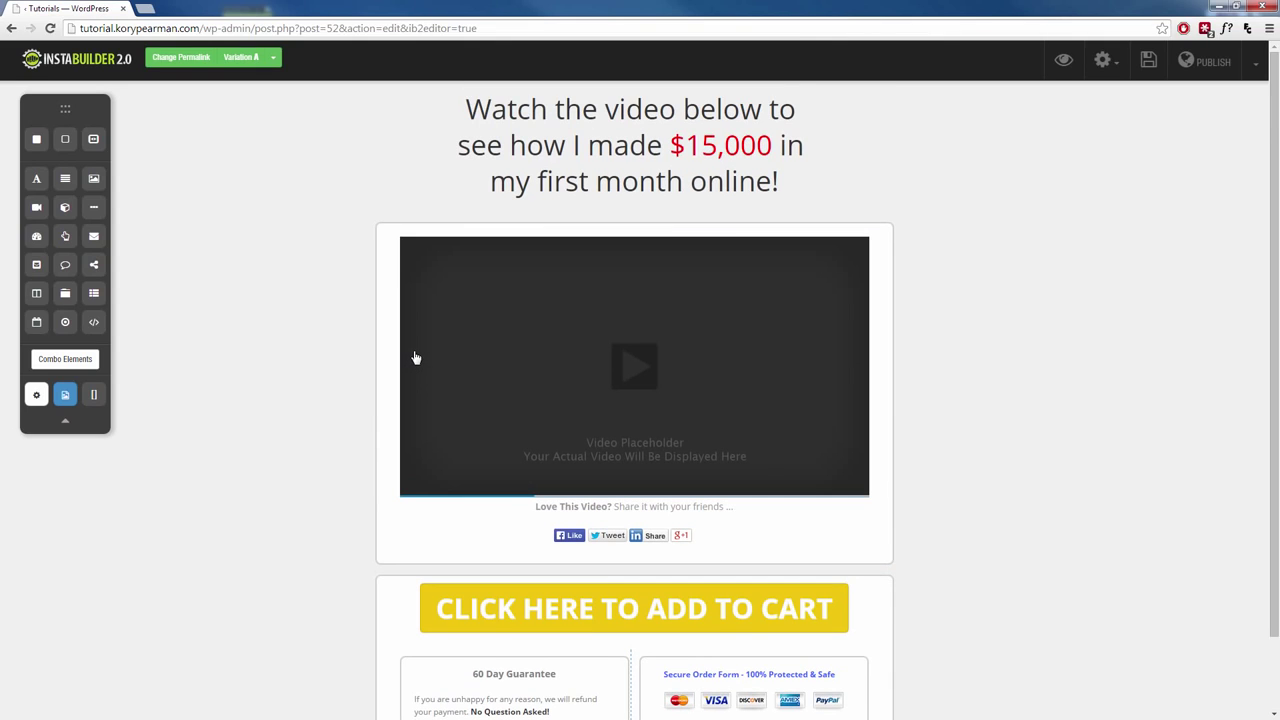
scroll(372, 390, down, 1)
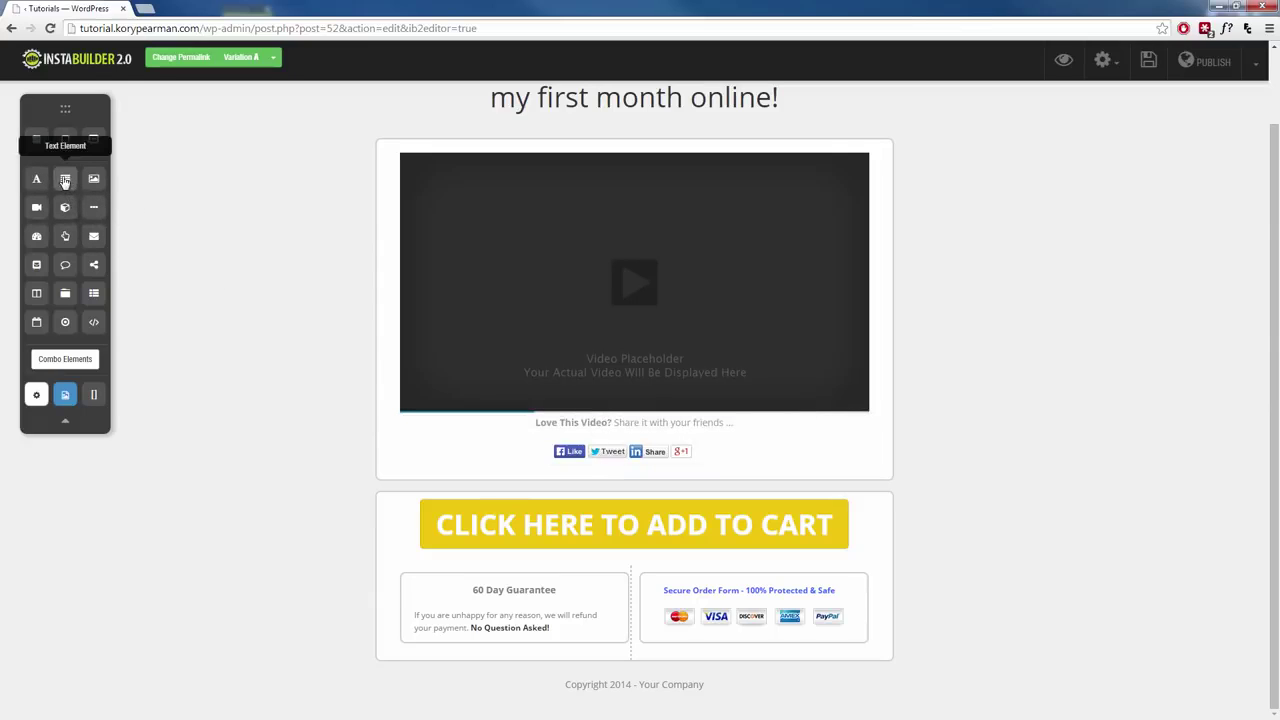
drag(64, 170, 629, 487)
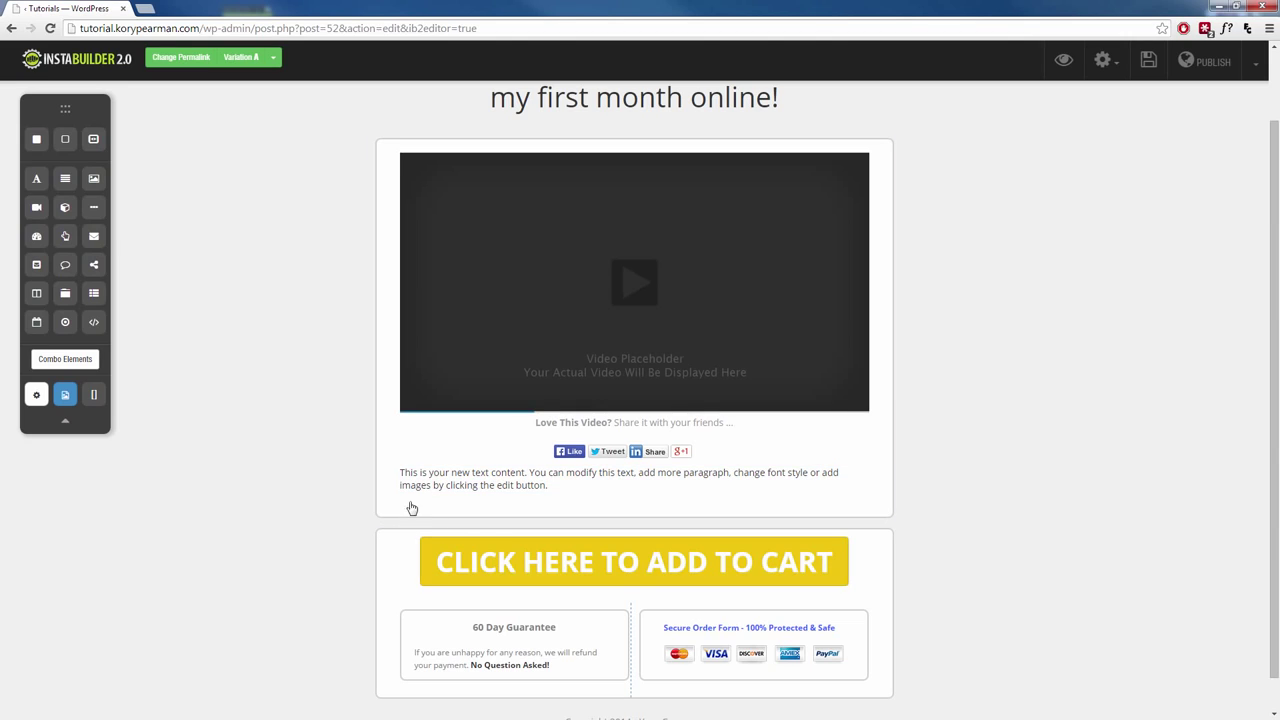
Add a Columns row below the new paragraph and reduce it to a single column
drag(36, 295, 598, 506)
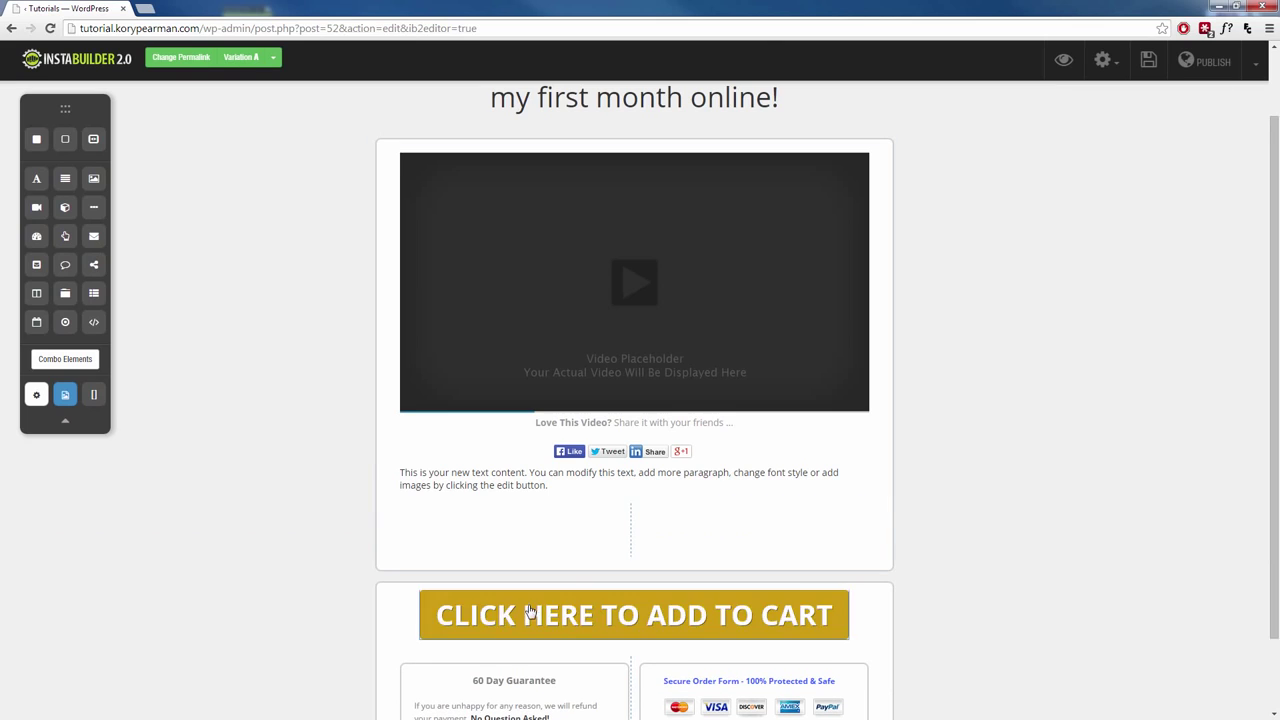
mouse_move(646, 538)
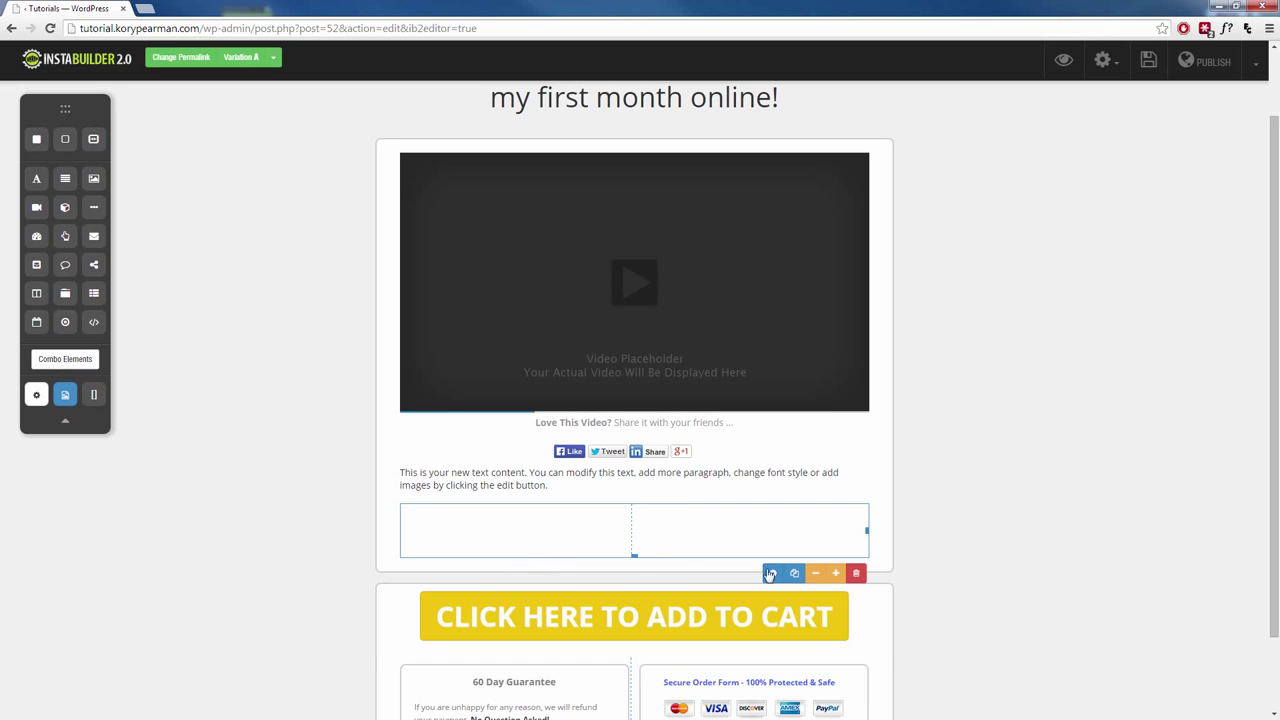
click(837, 574)
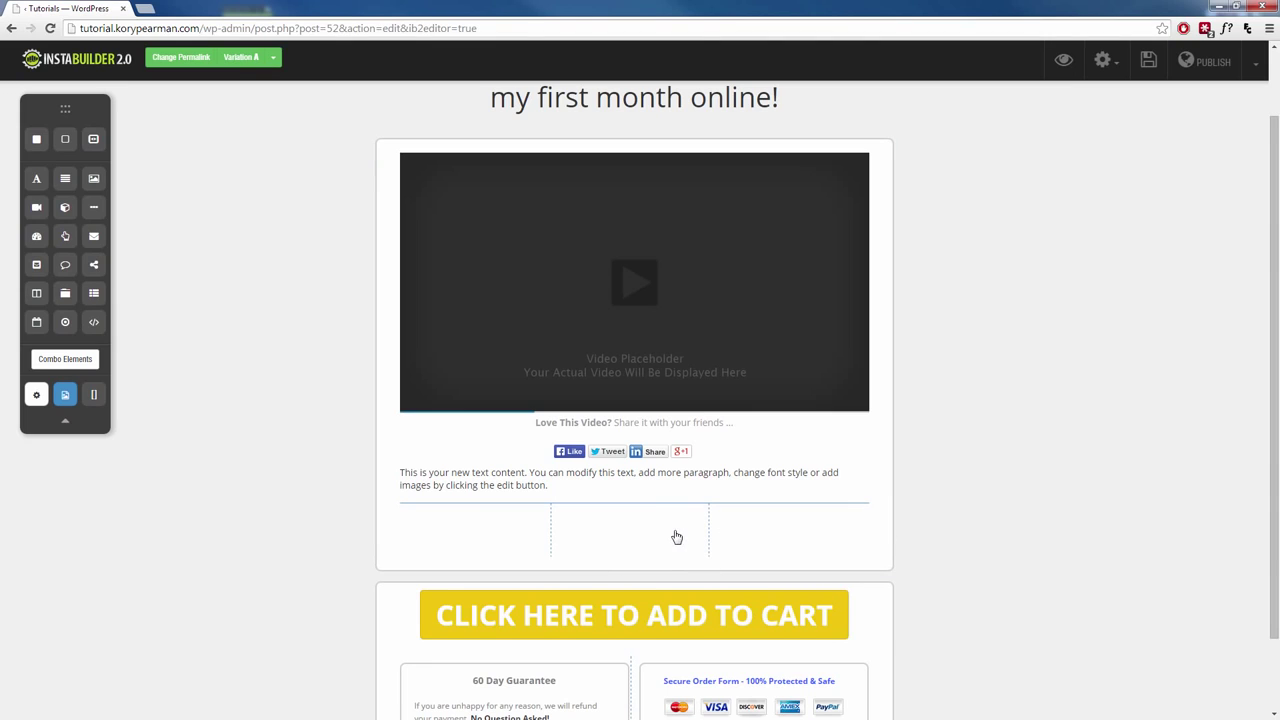
click(812, 578)
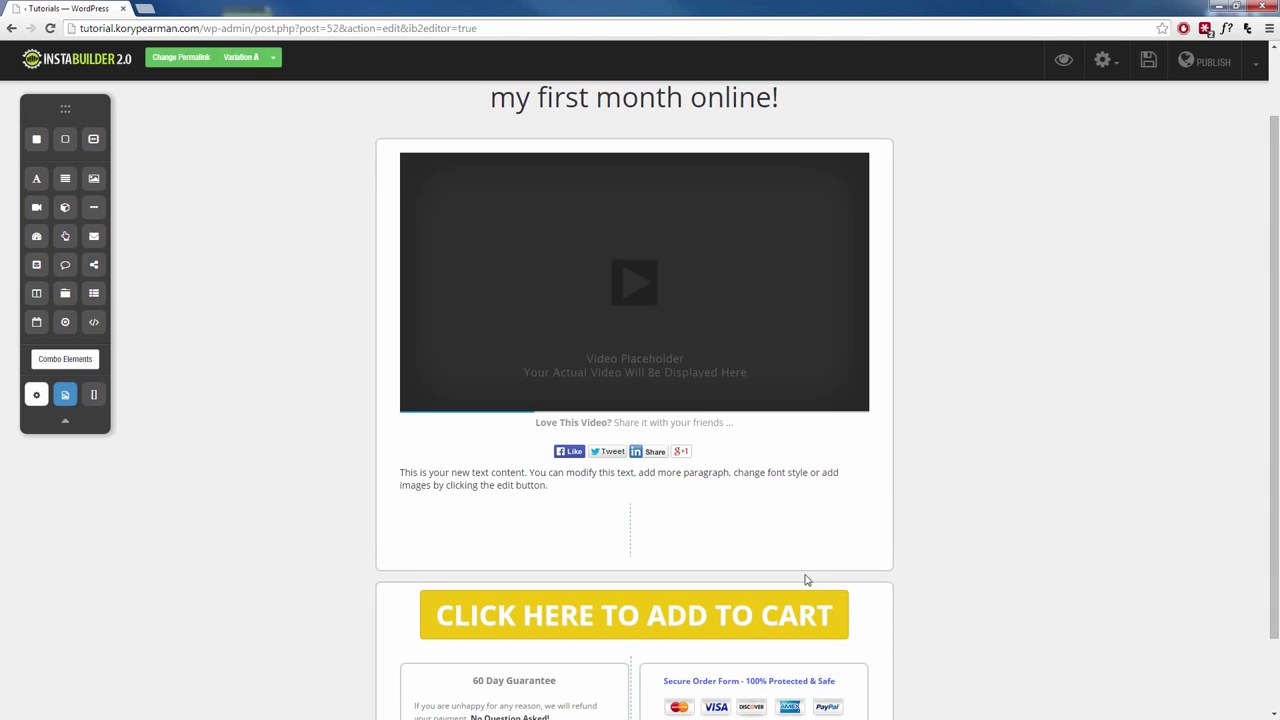
click(815, 574)
mouse_move(789, 527)
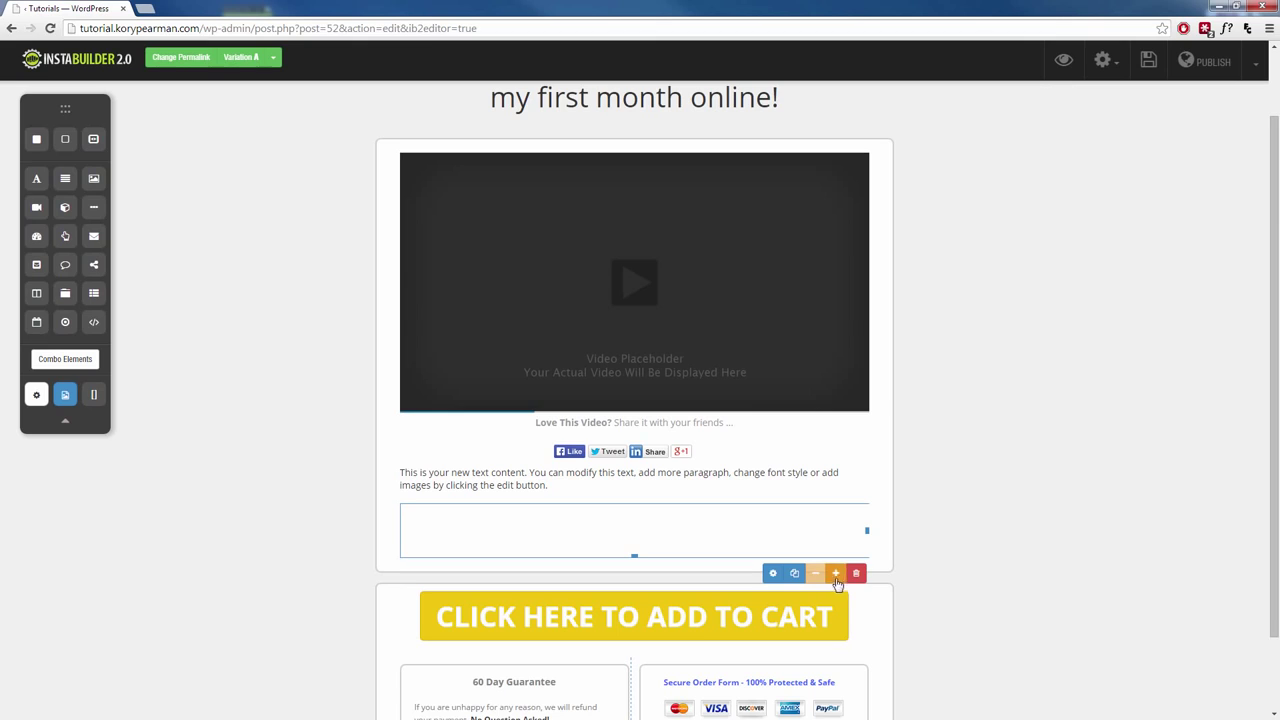
Split the row into two columns and add a smaller, repositioned image placeholder to the left column
click(836, 574)
drag(94, 178, 530, 525)
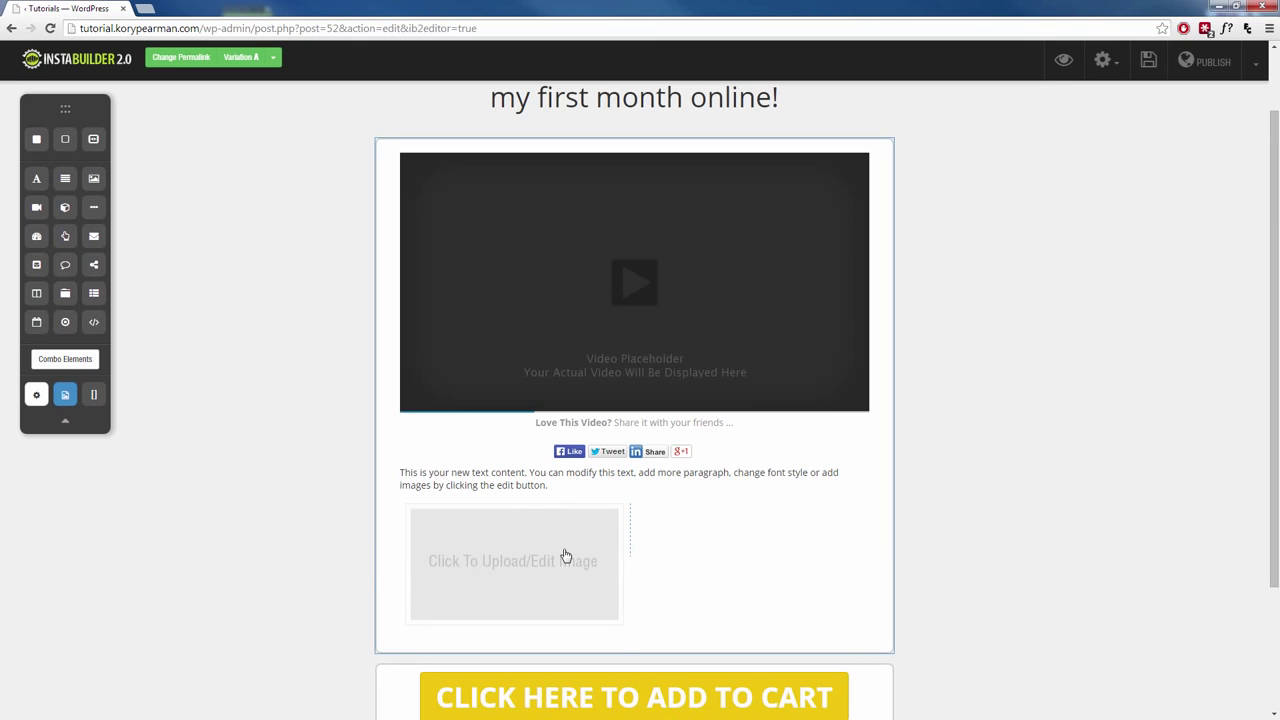
mouse_move(565, 555)
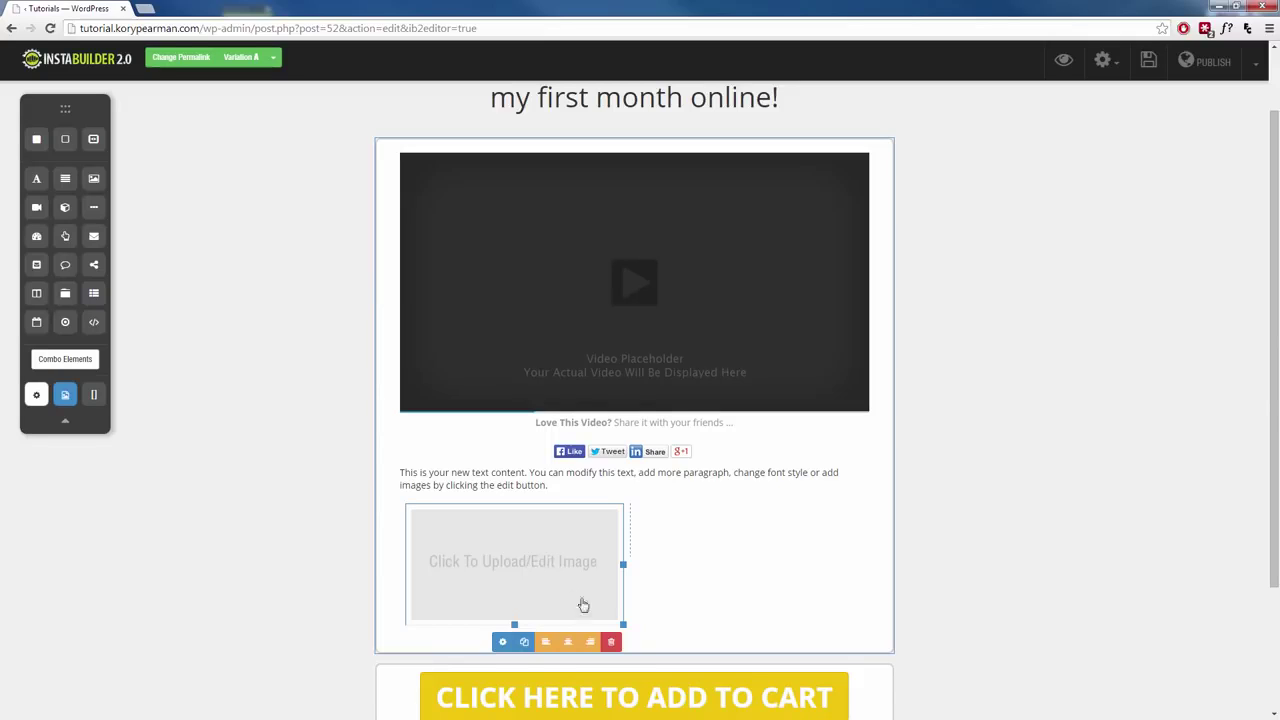
drag(617, 625, 571, 567)
mouse_move(533, 548)
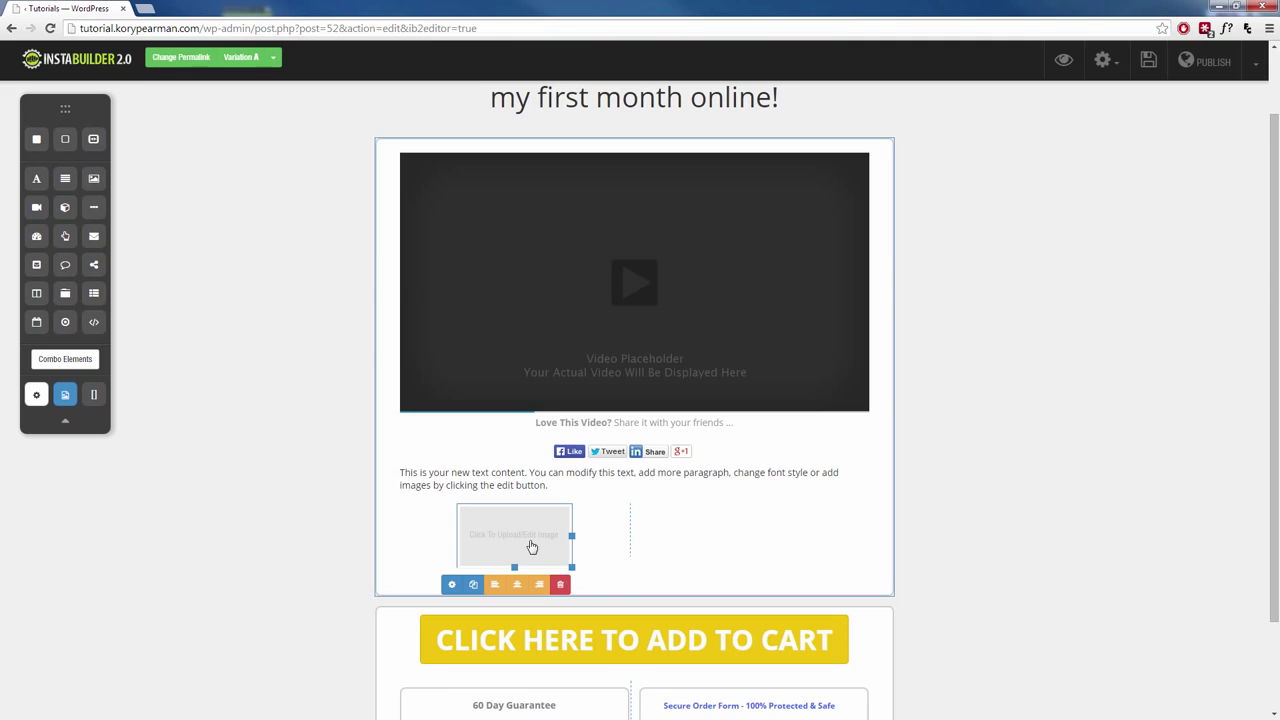
drag(492, 587, 731, 540)
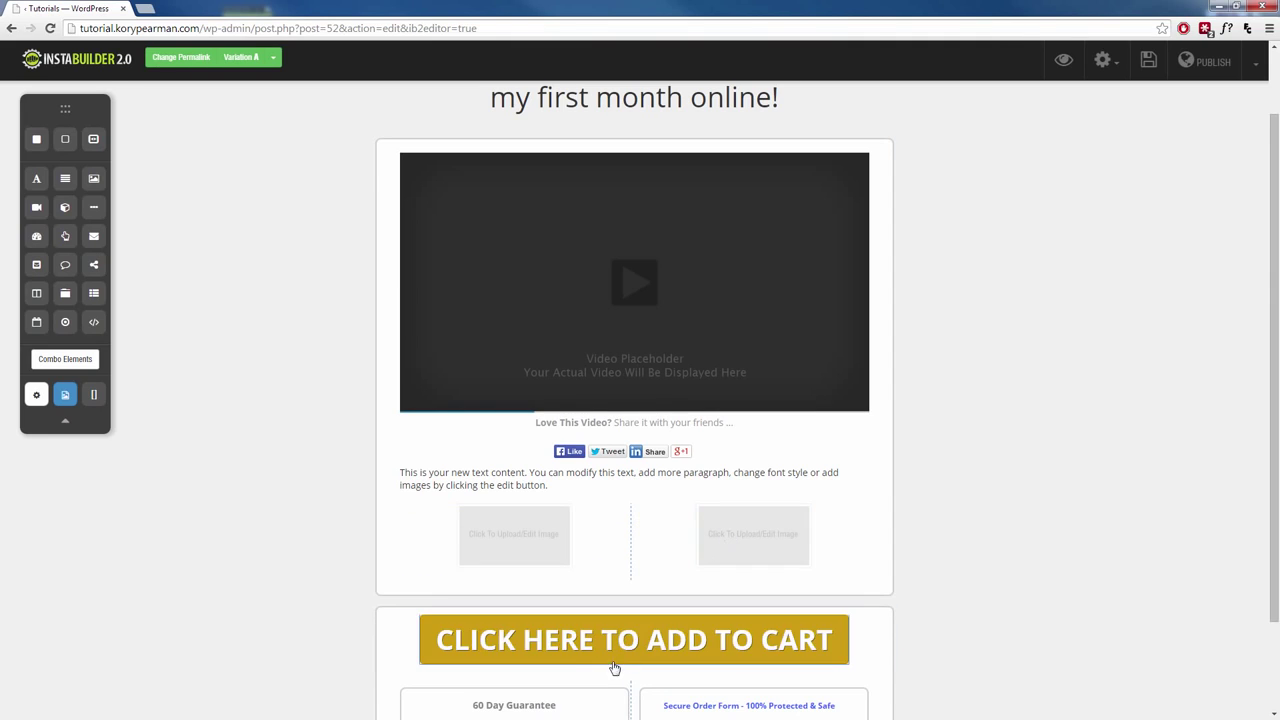
Add a centred Heading 6 title above the left column's image
drag(38, 186, 520, 528)
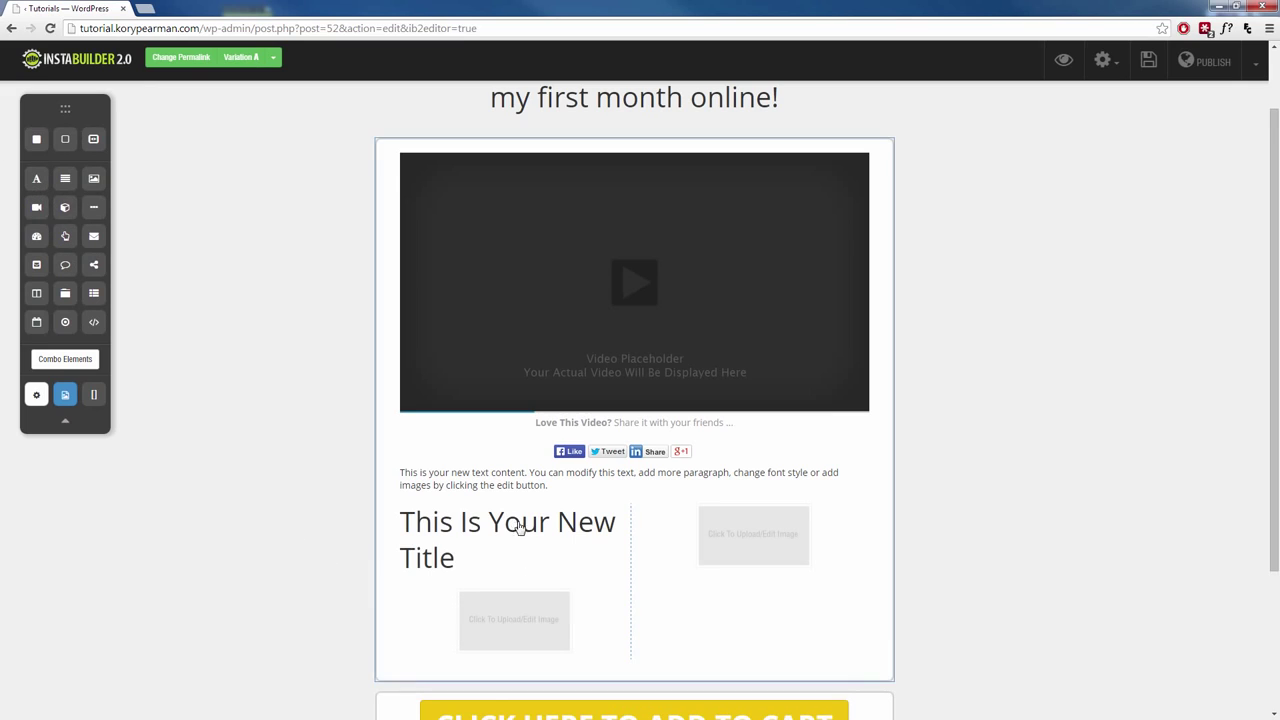
click(514, 570)
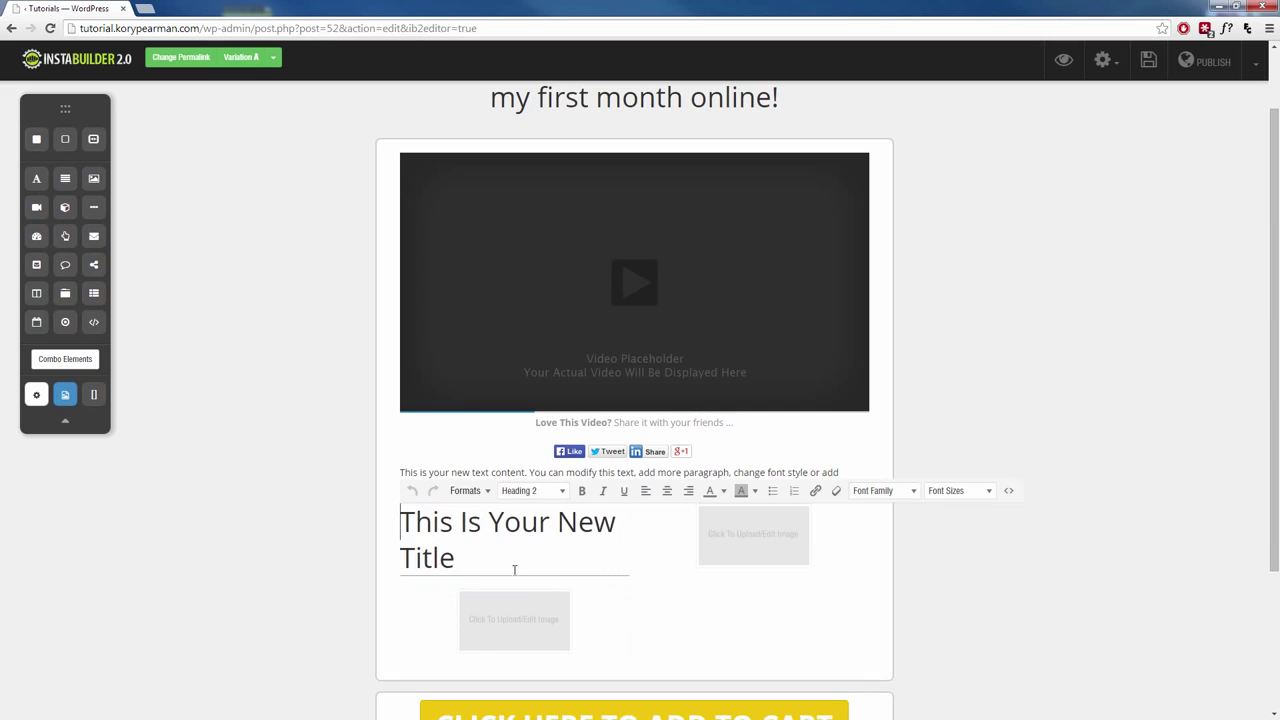
triple_click(466, 528)
click(560, 491)
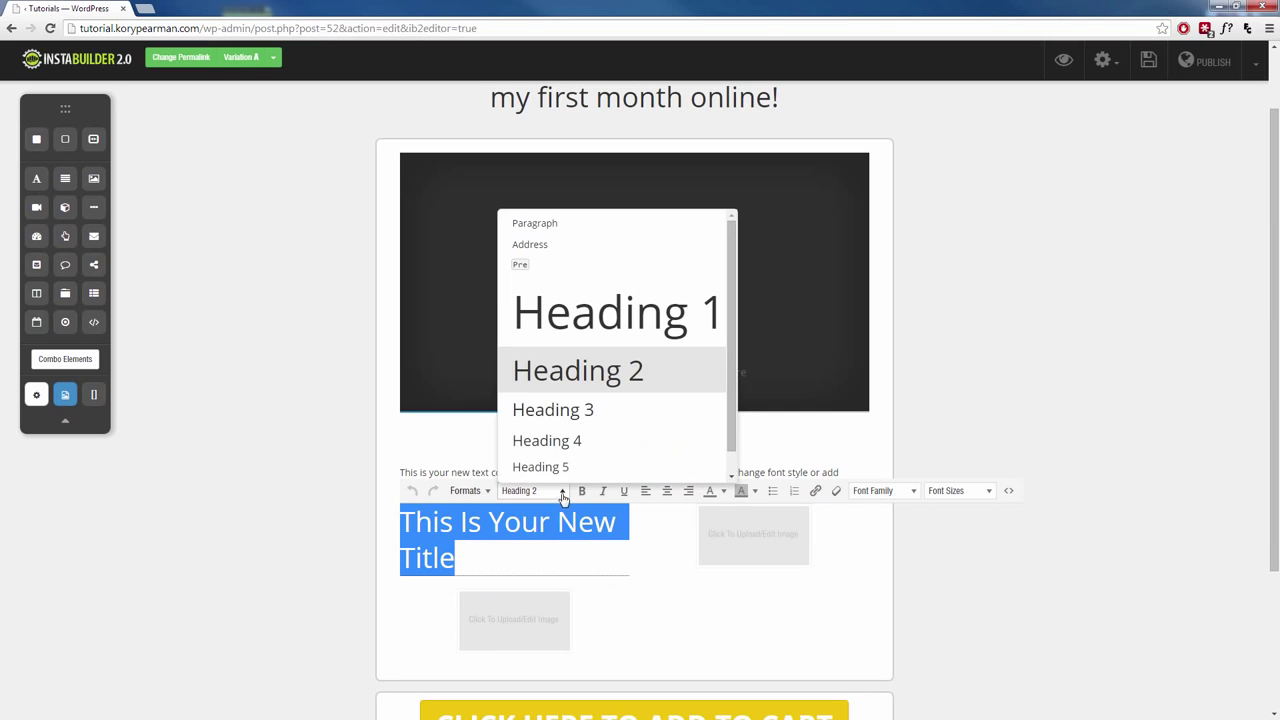
scroll(561, 420, down, 1)
click(560, 466)
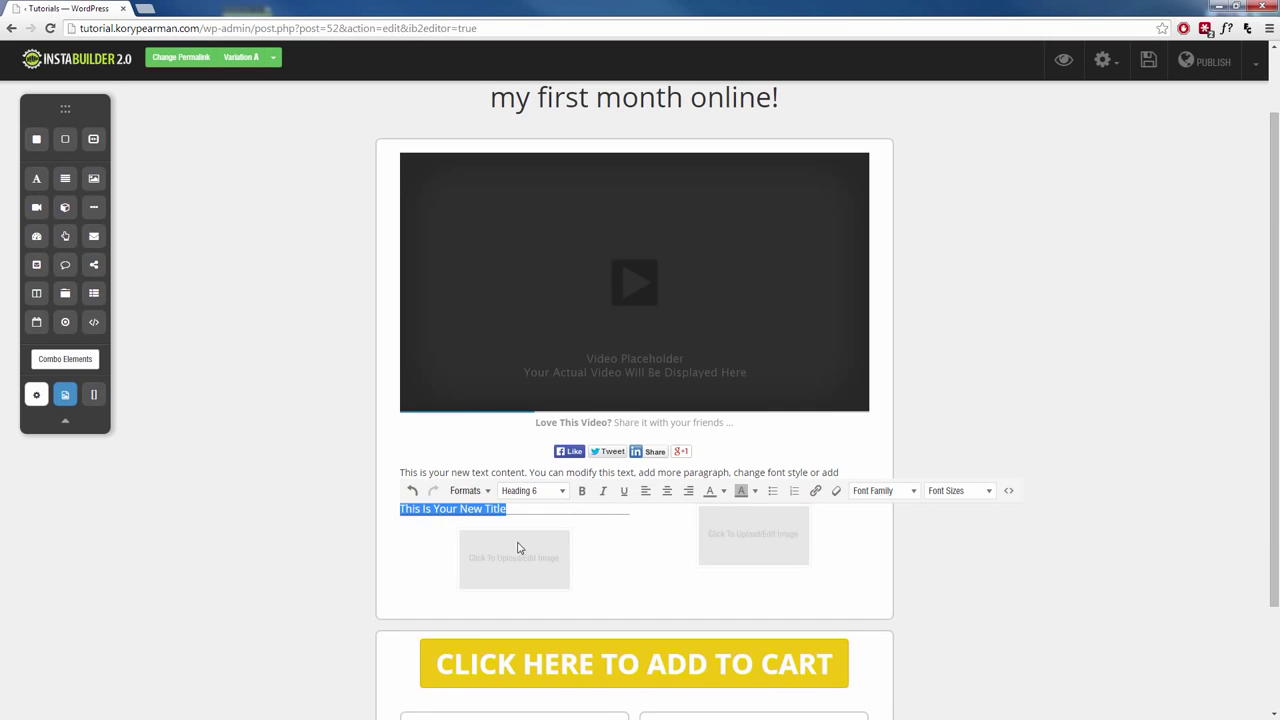
click(666, 490)
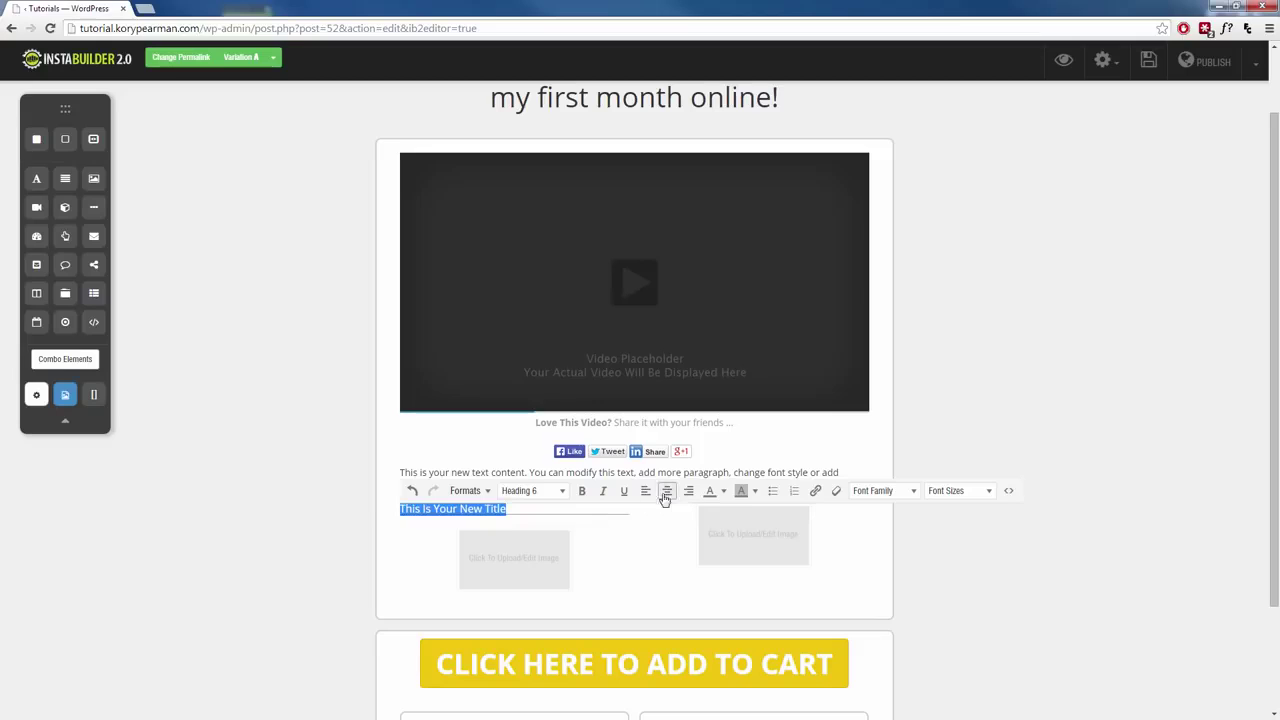
click(310, 546)
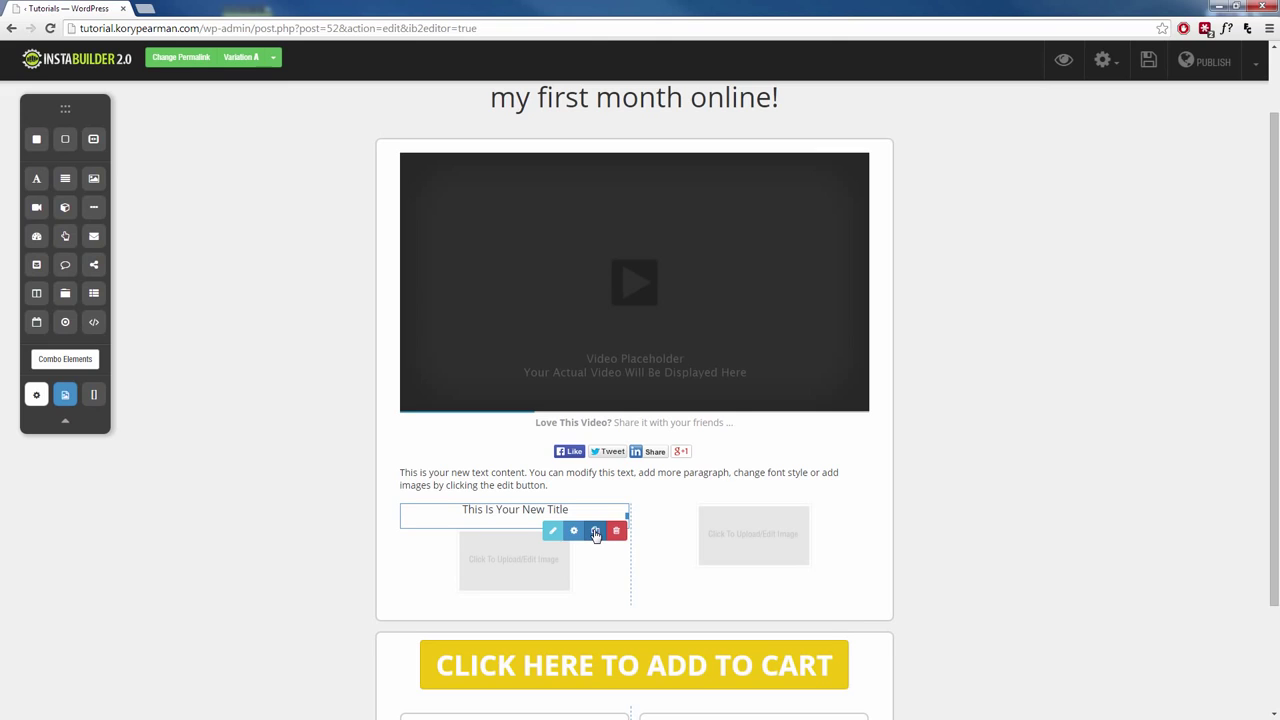
Duplicate the title and place the copy above the right column's image
click(595, 531)
drag(529, 535, 757, 512)
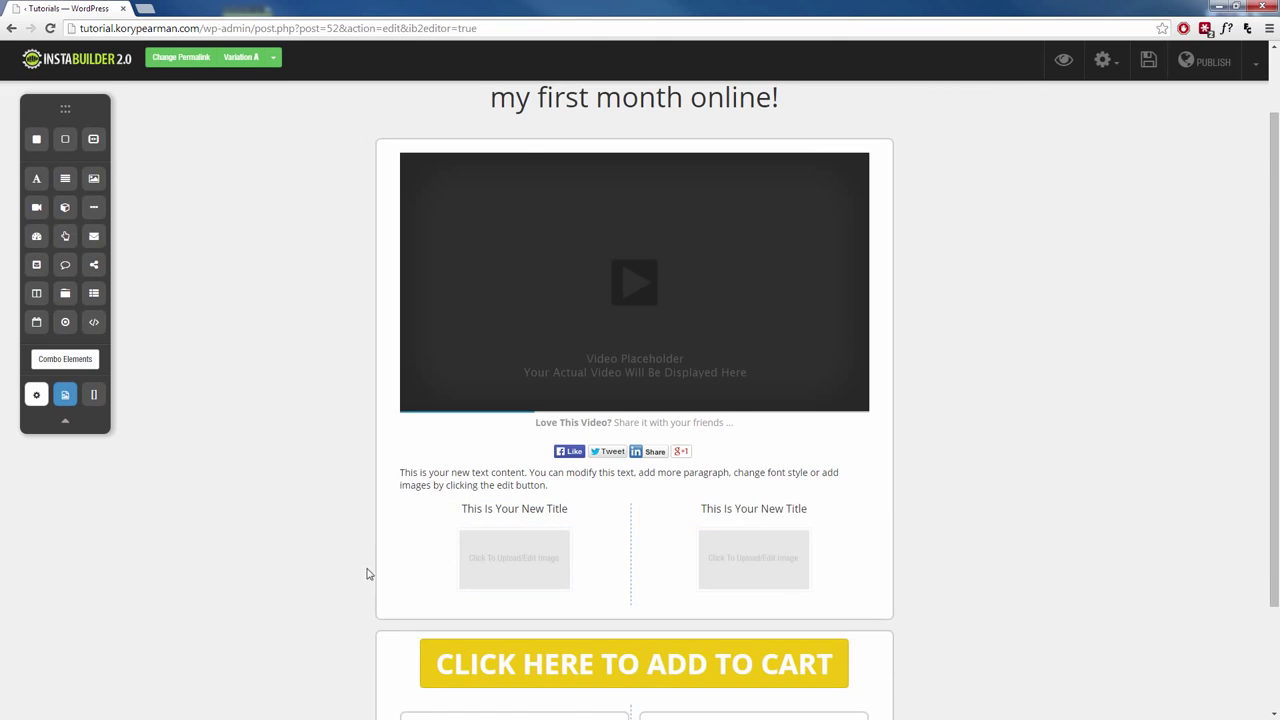
scroll(367, 574, down, 3)
Delete the placeholder text paragraph below the video
scroll(244, 561, up, 3)
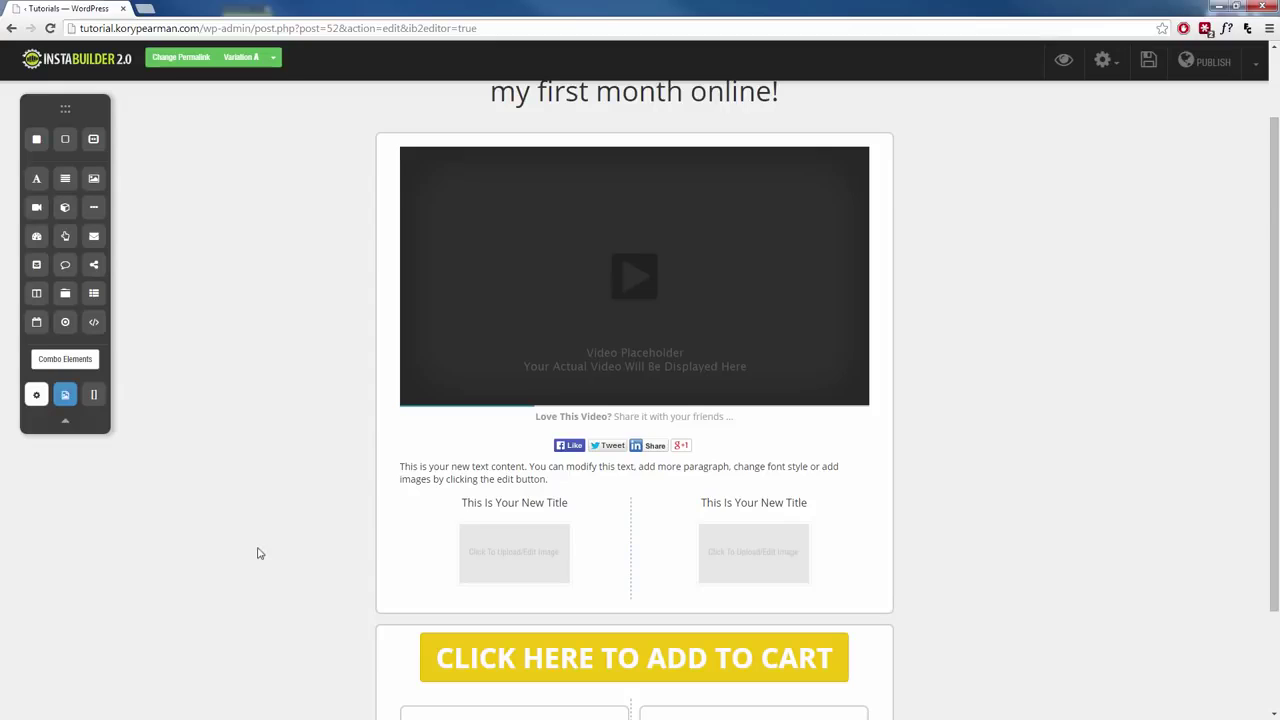
click(493, 484)
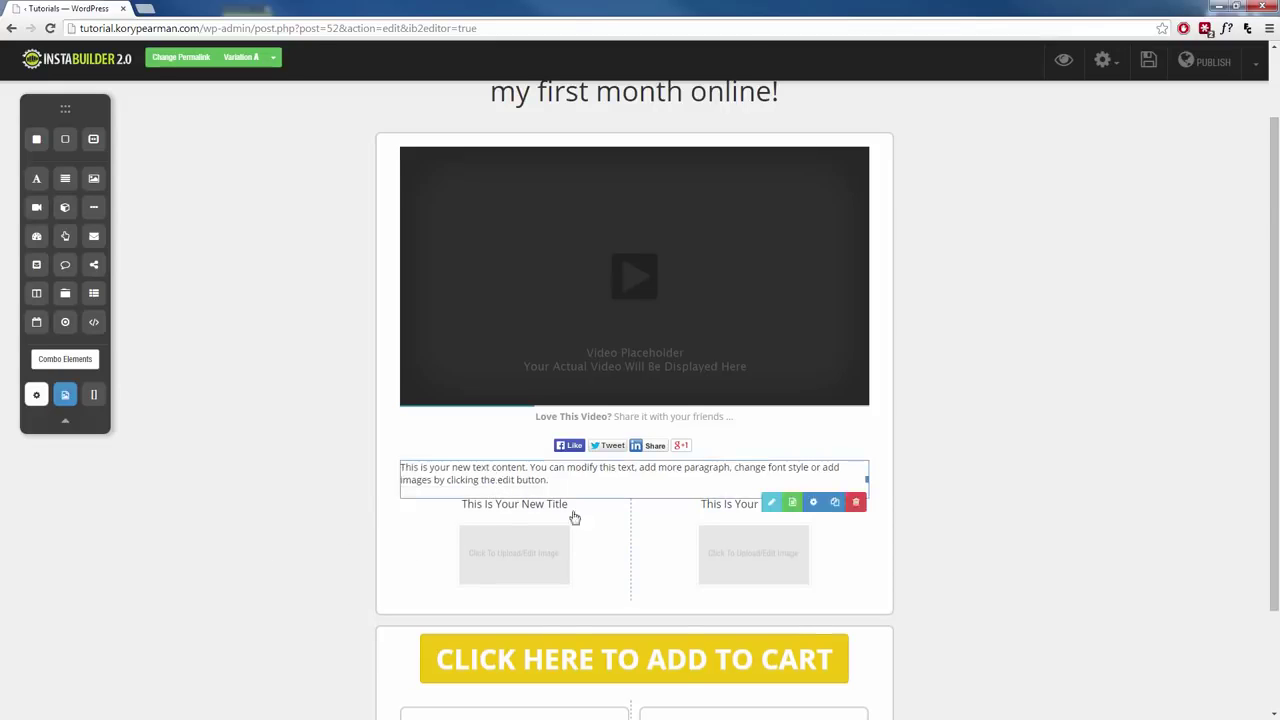
key(Delete)
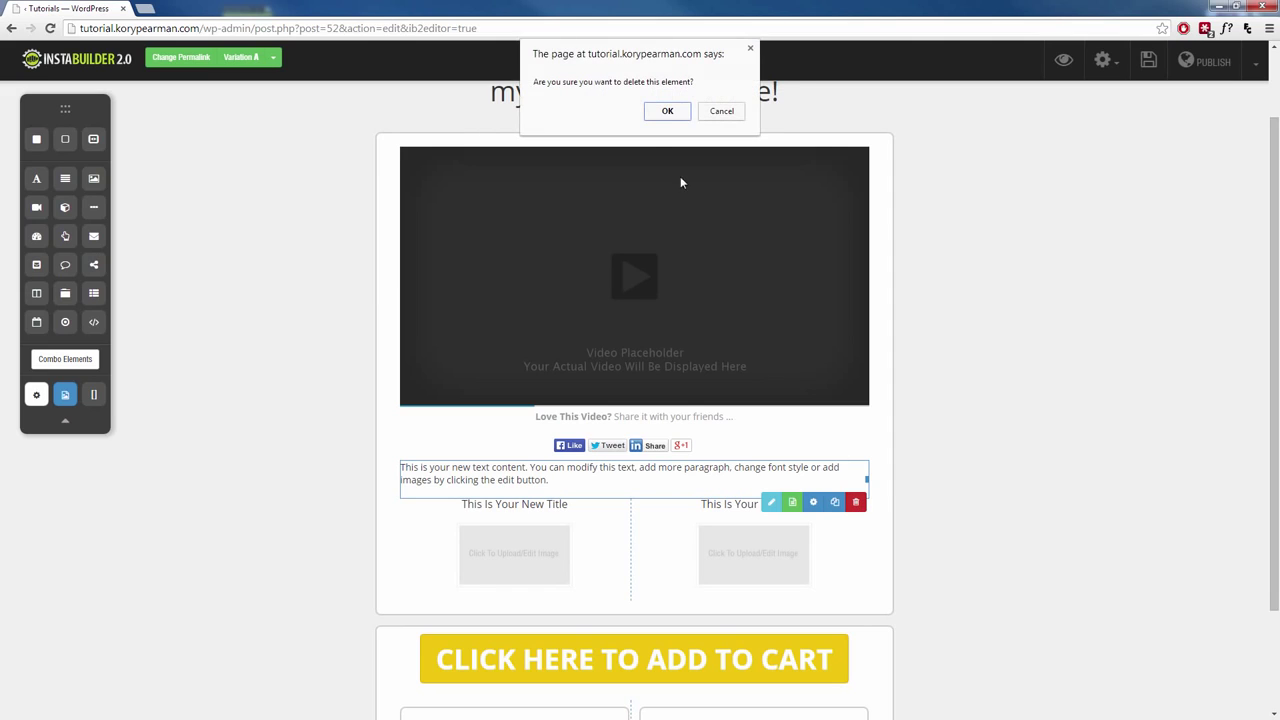
click(665, 112)
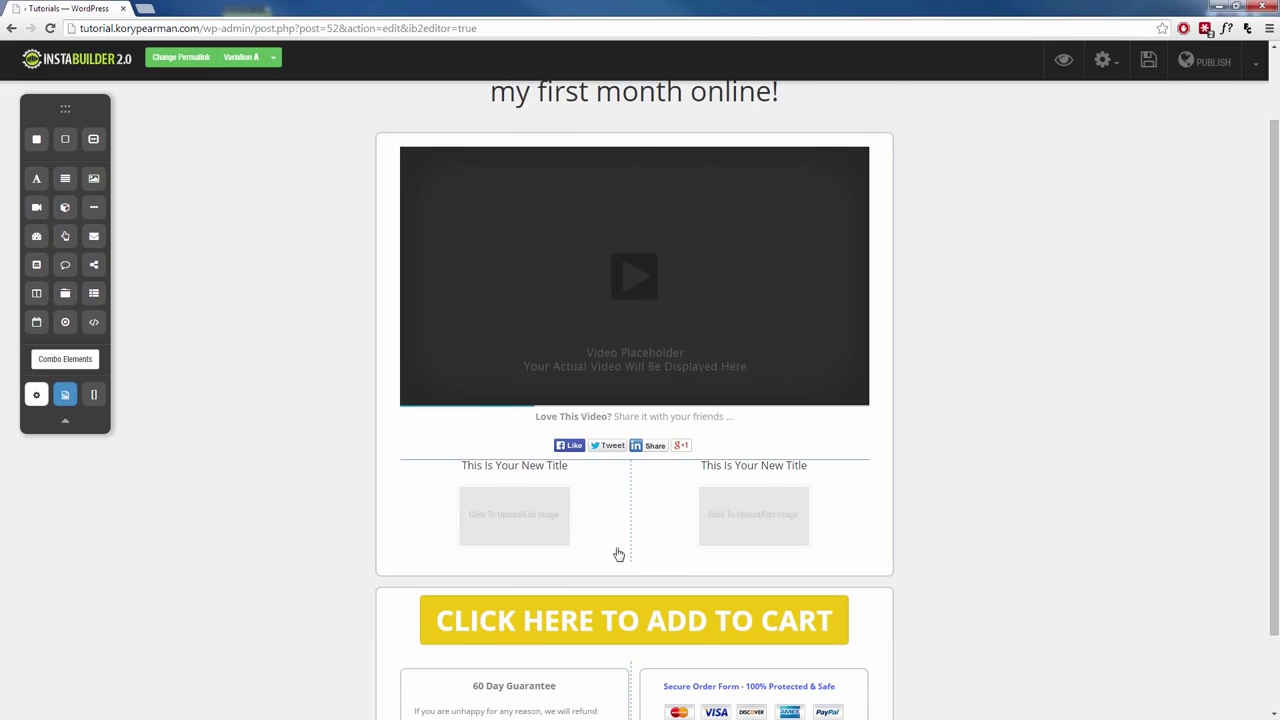
Remove the social share bar from the page
click(705, 446)
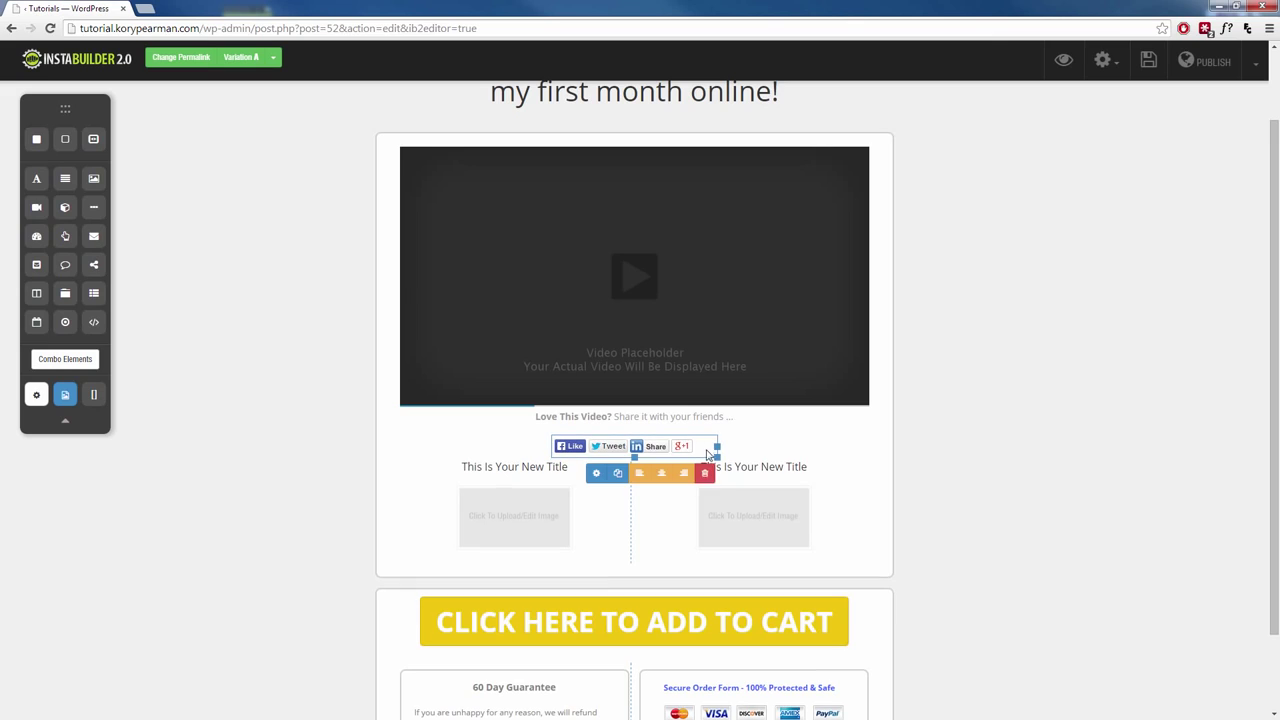
click(706, 476)
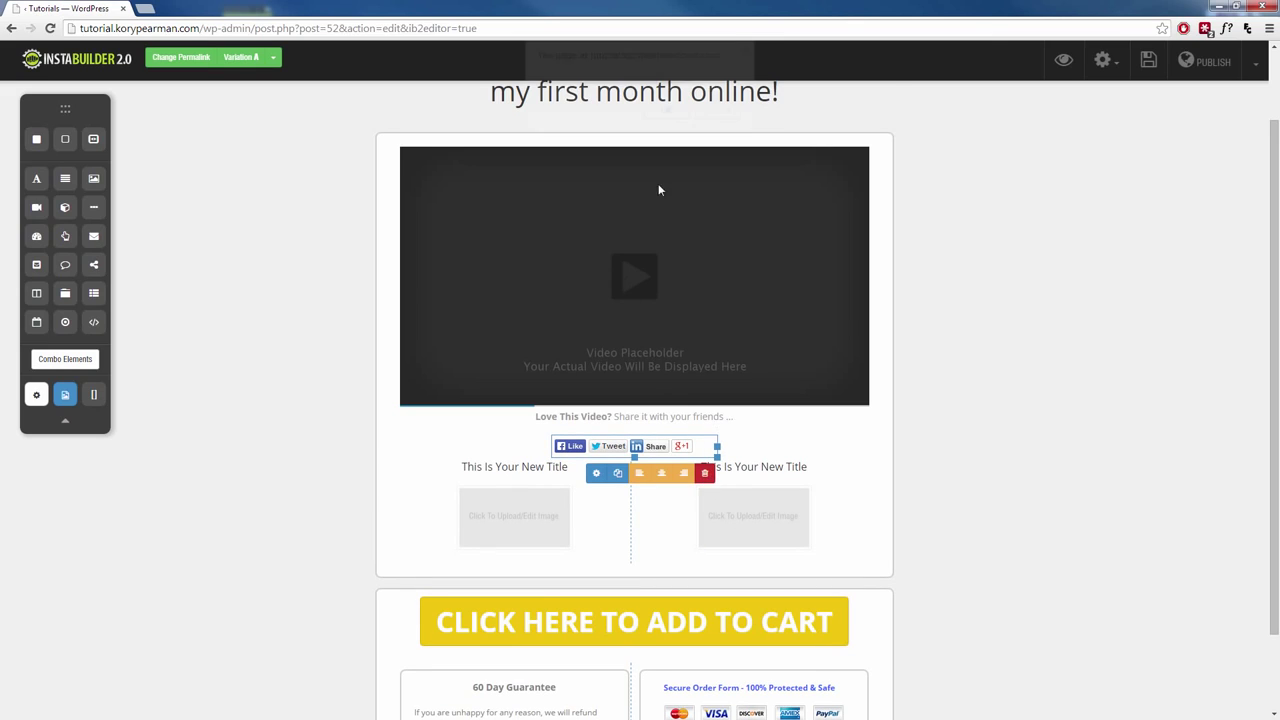
click(668, 113)
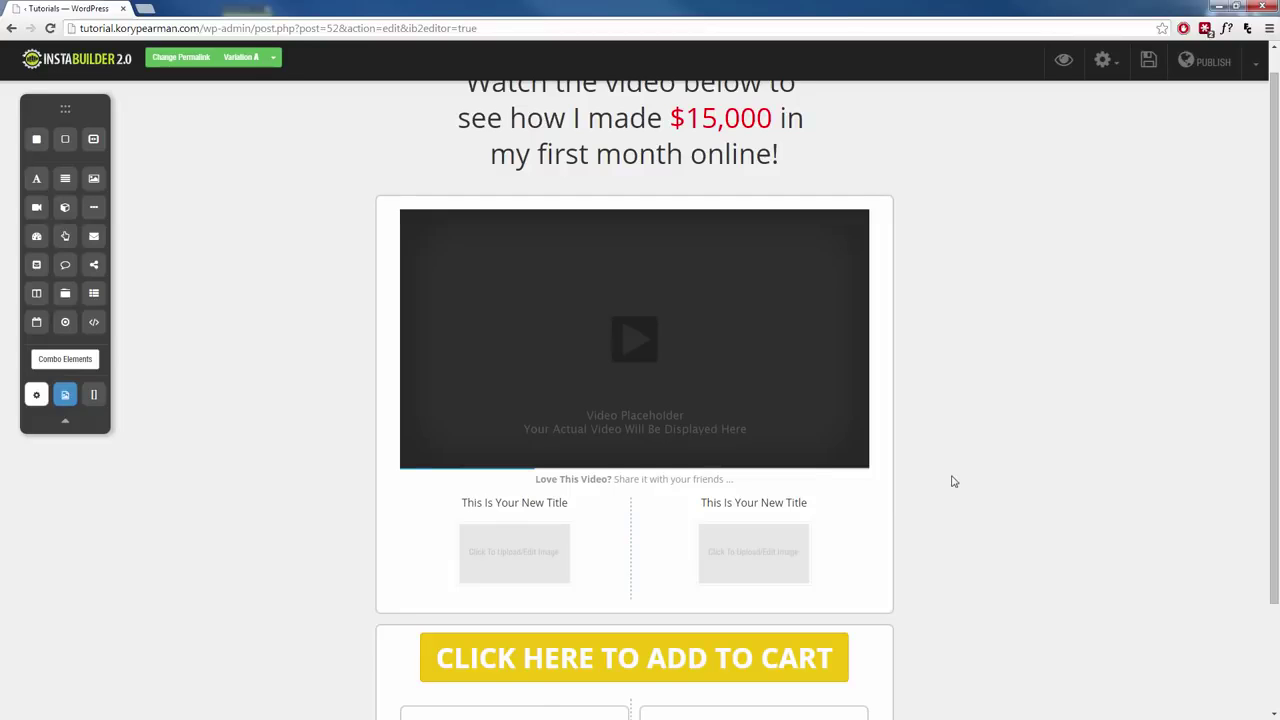
scroll(949, 529, down, 1)
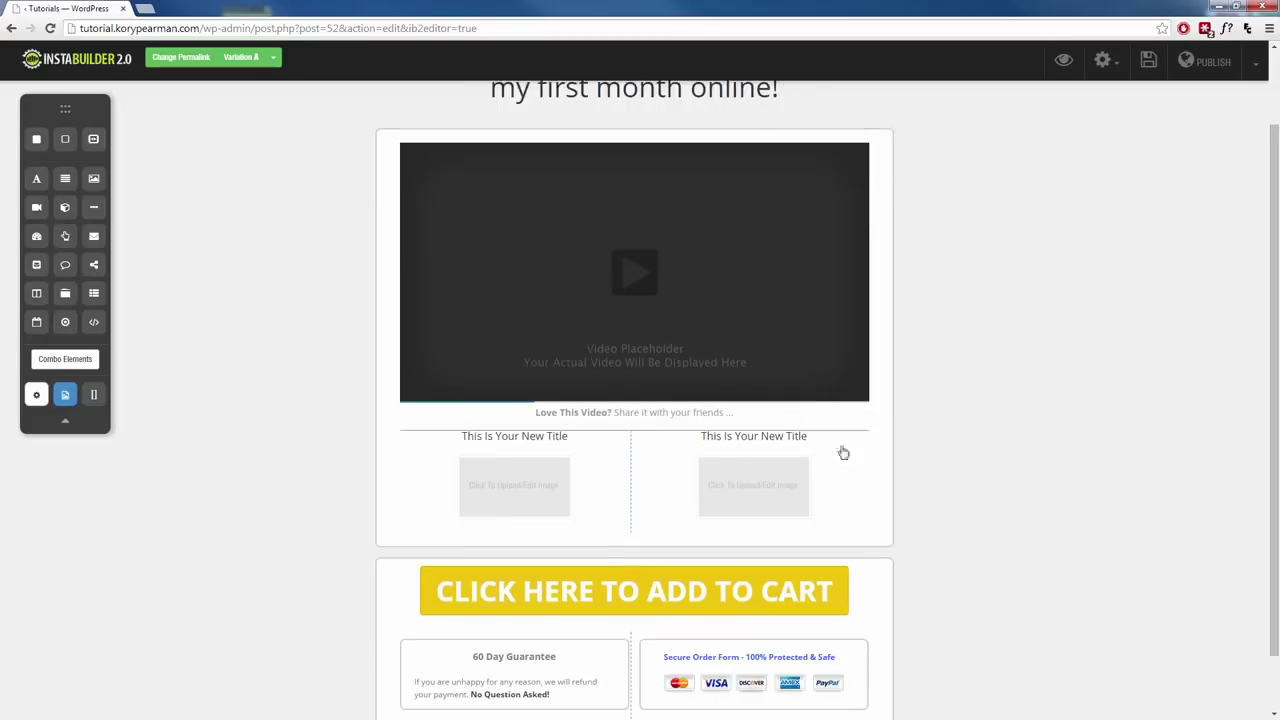
mouse_move(774, 341)
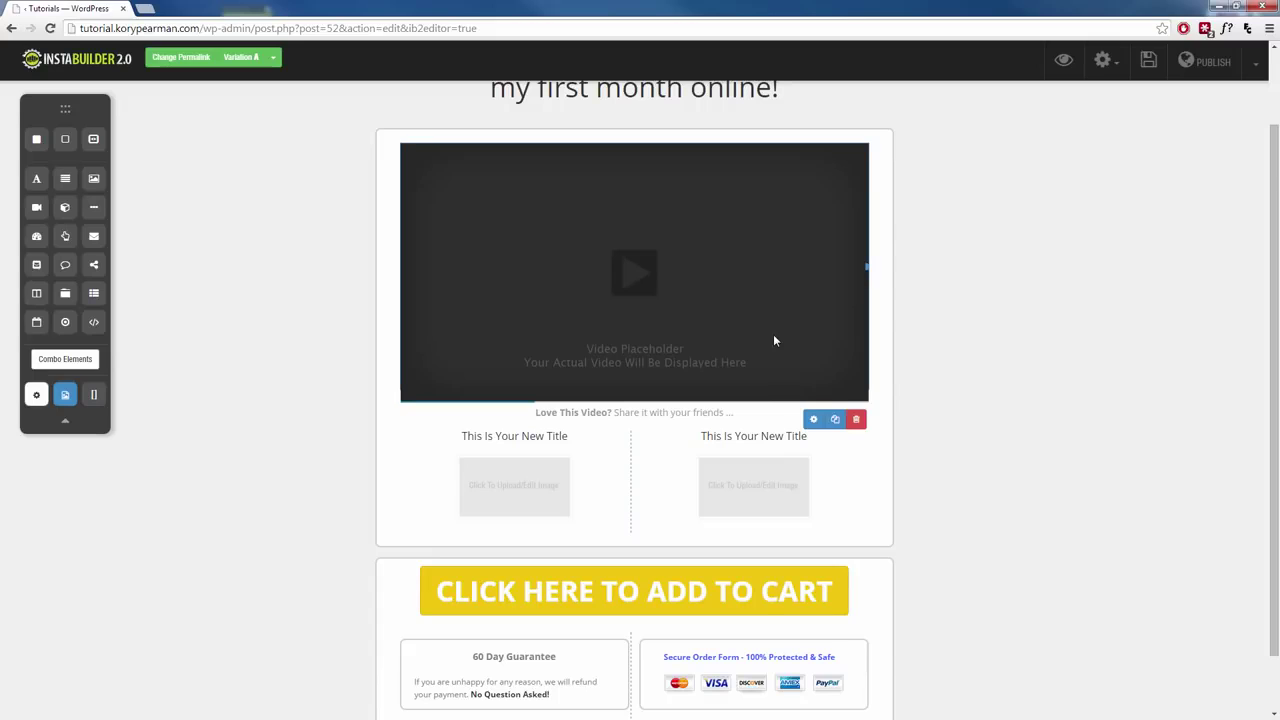
scroll(1057, 541, down, 1)
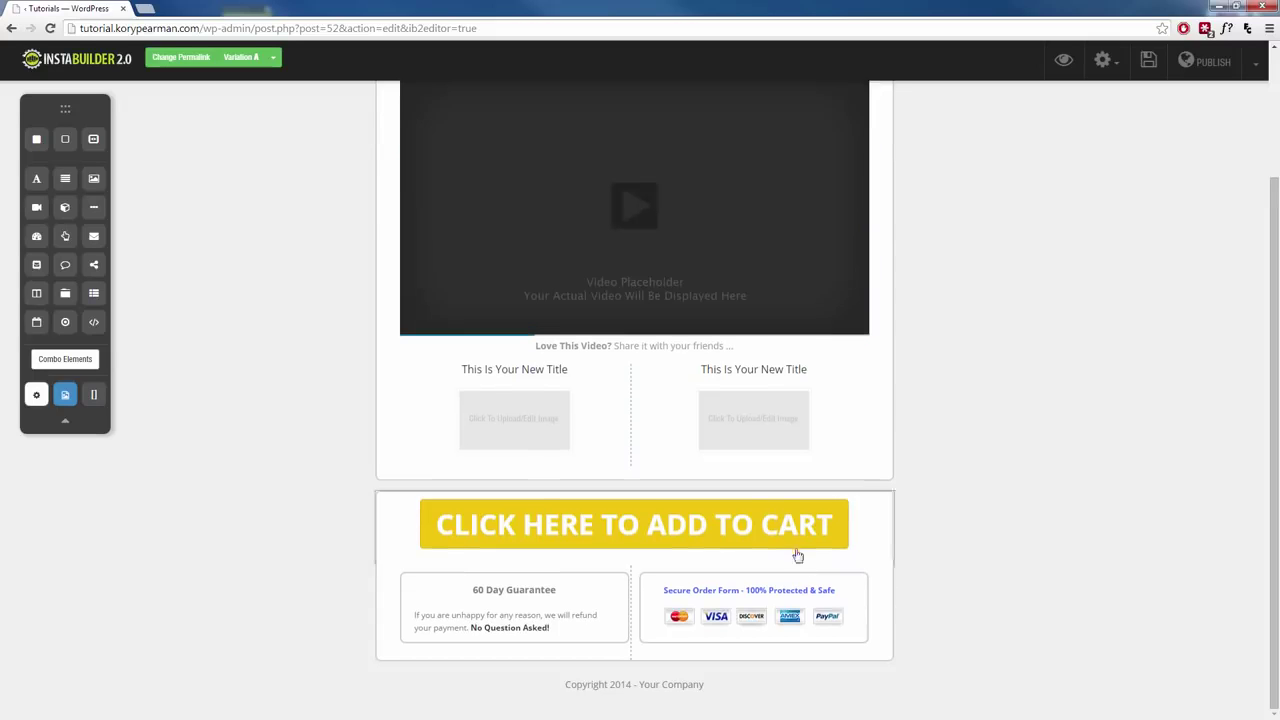
mouse_move(785, 533)
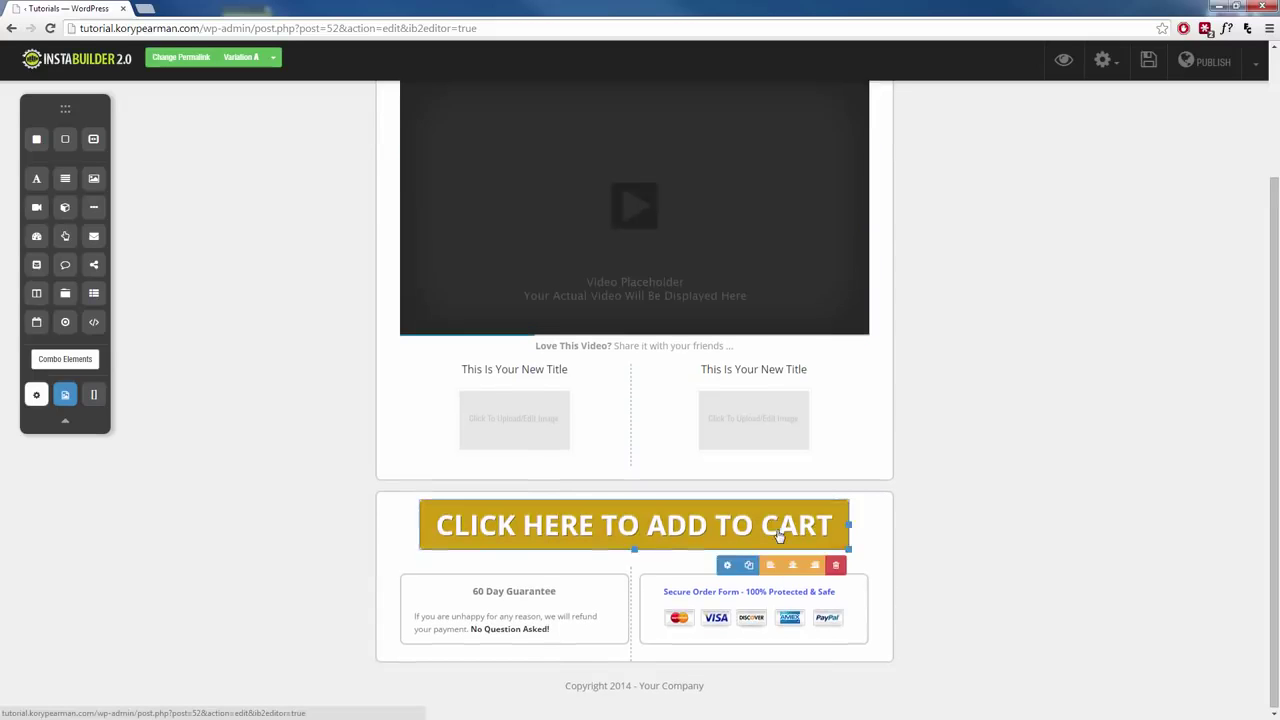
click(724, 566)
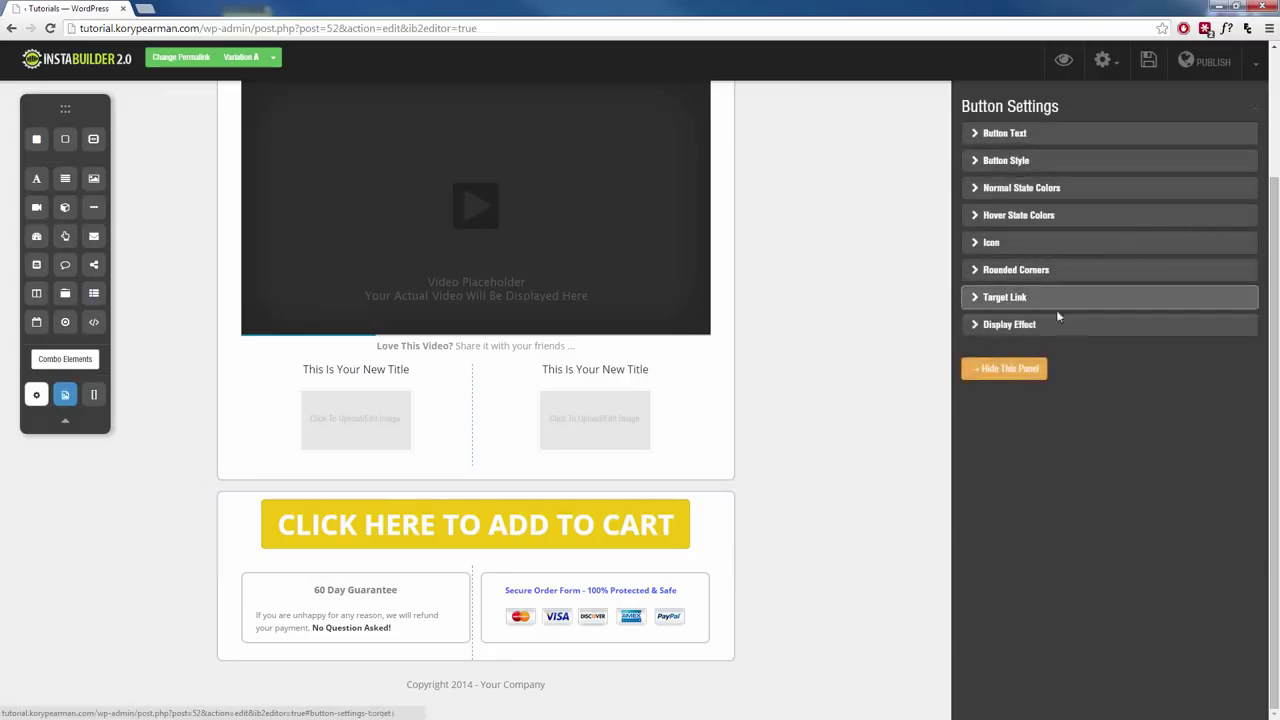
click(1016, 298)
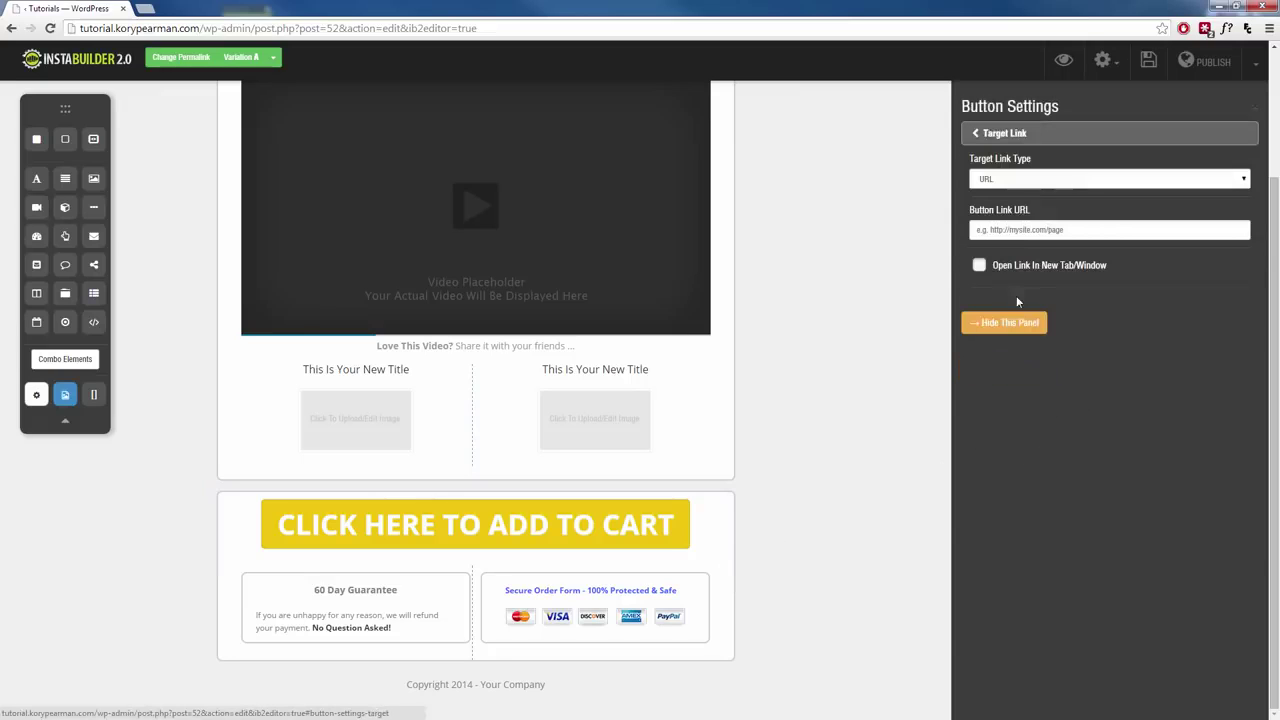
click(1043, 230)
click(1022, 323)
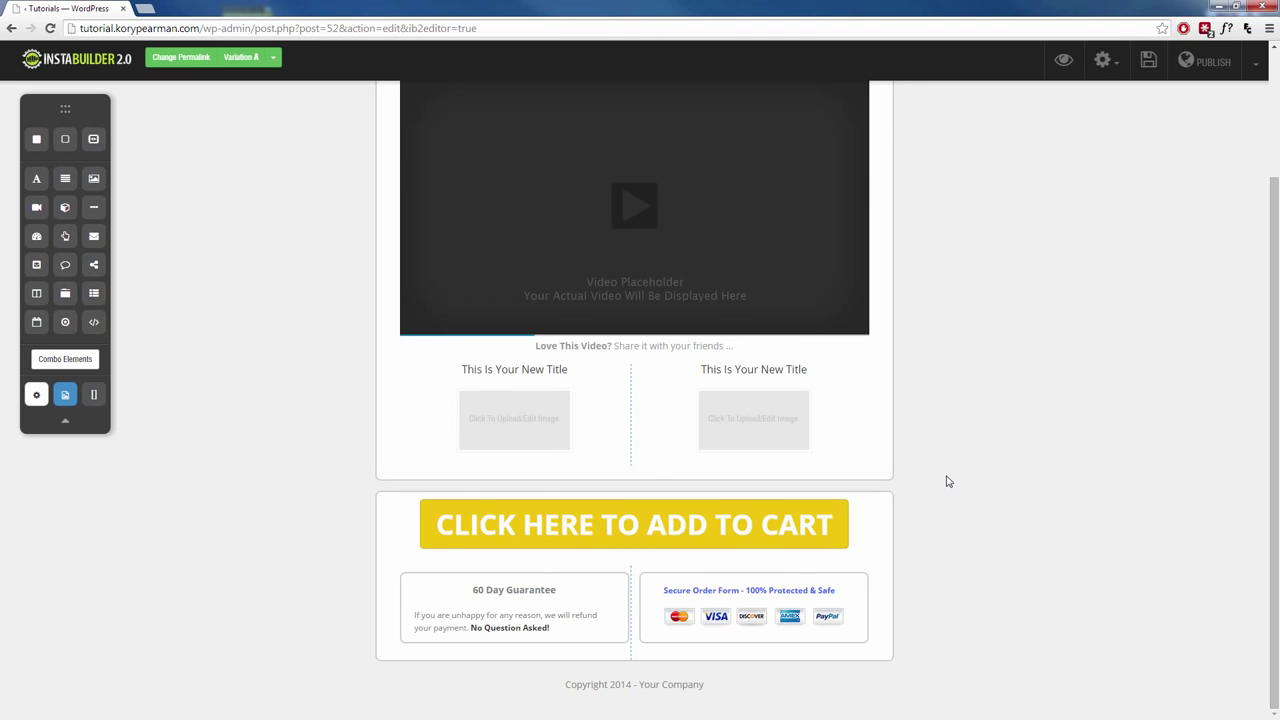
Delete the 60 Day Guarantee text block beneath the cart button
scroll(948, 481, up, 2)
scroll(940, 482, down, 2)
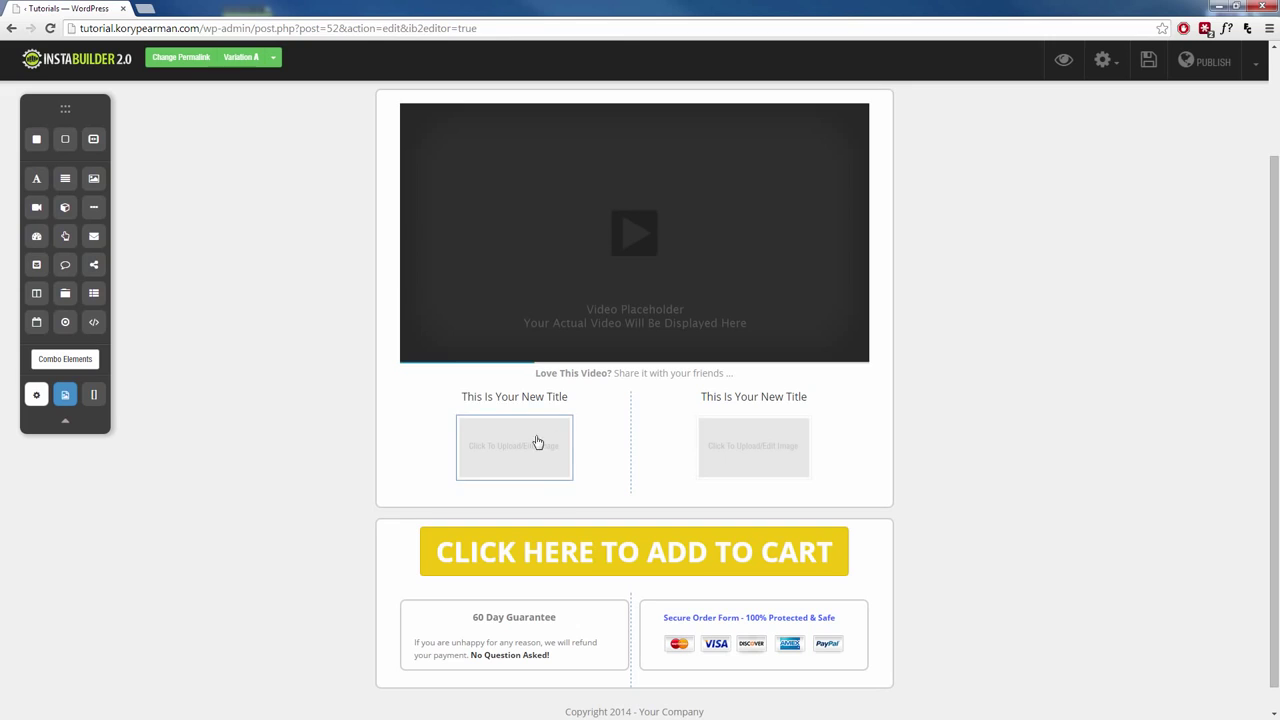
drag(514, 443, 309, 469)
mouse_move(598, 628)
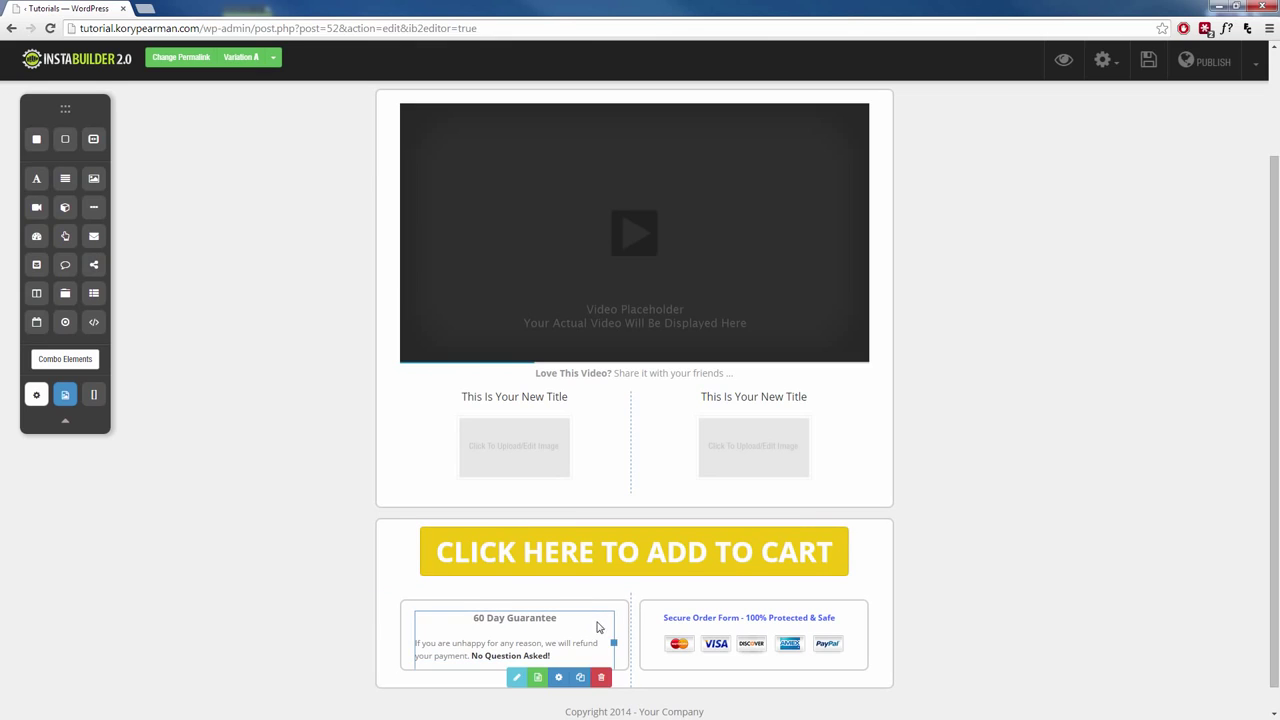
click(601, 677)
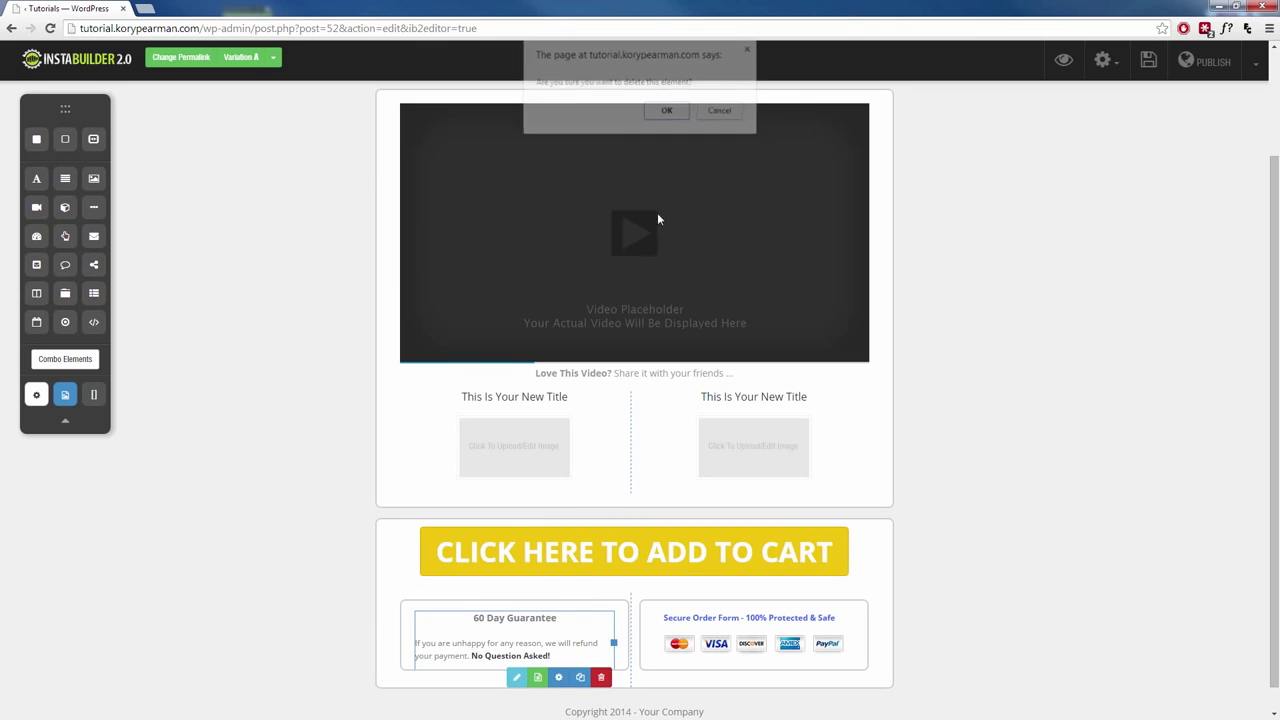
click(667, 112)
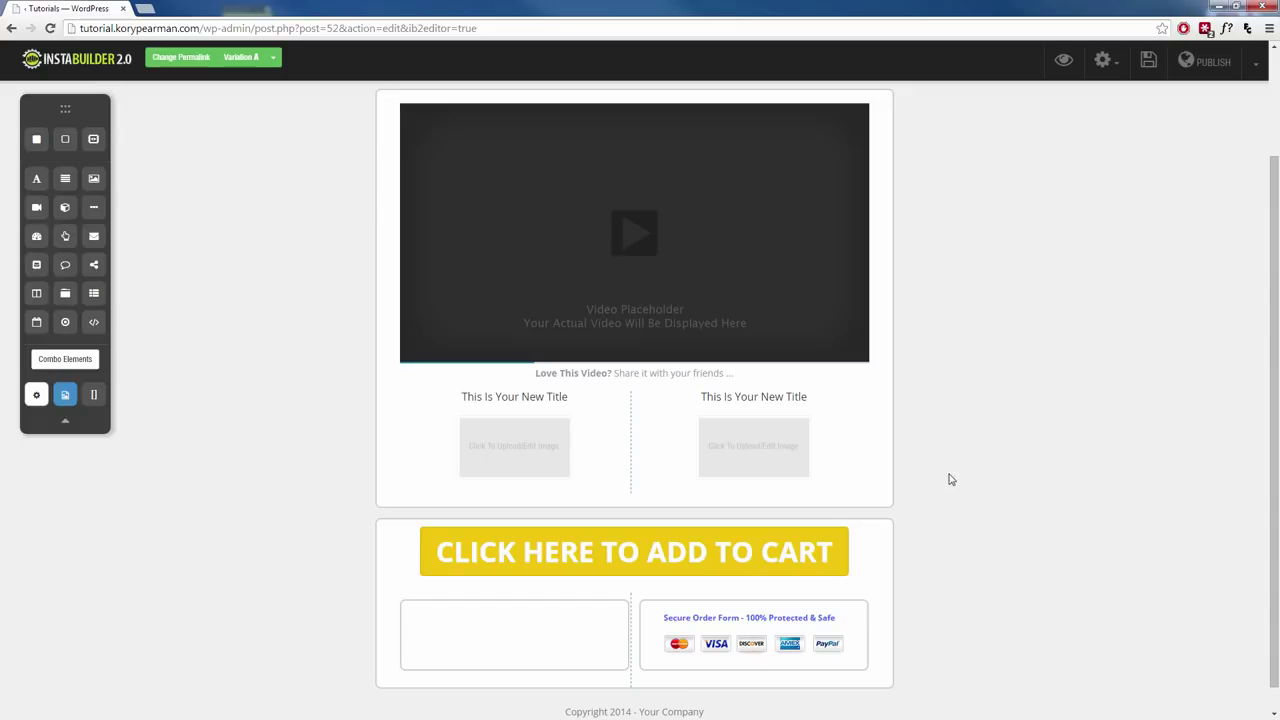
scroll(945, 480, up, 2)
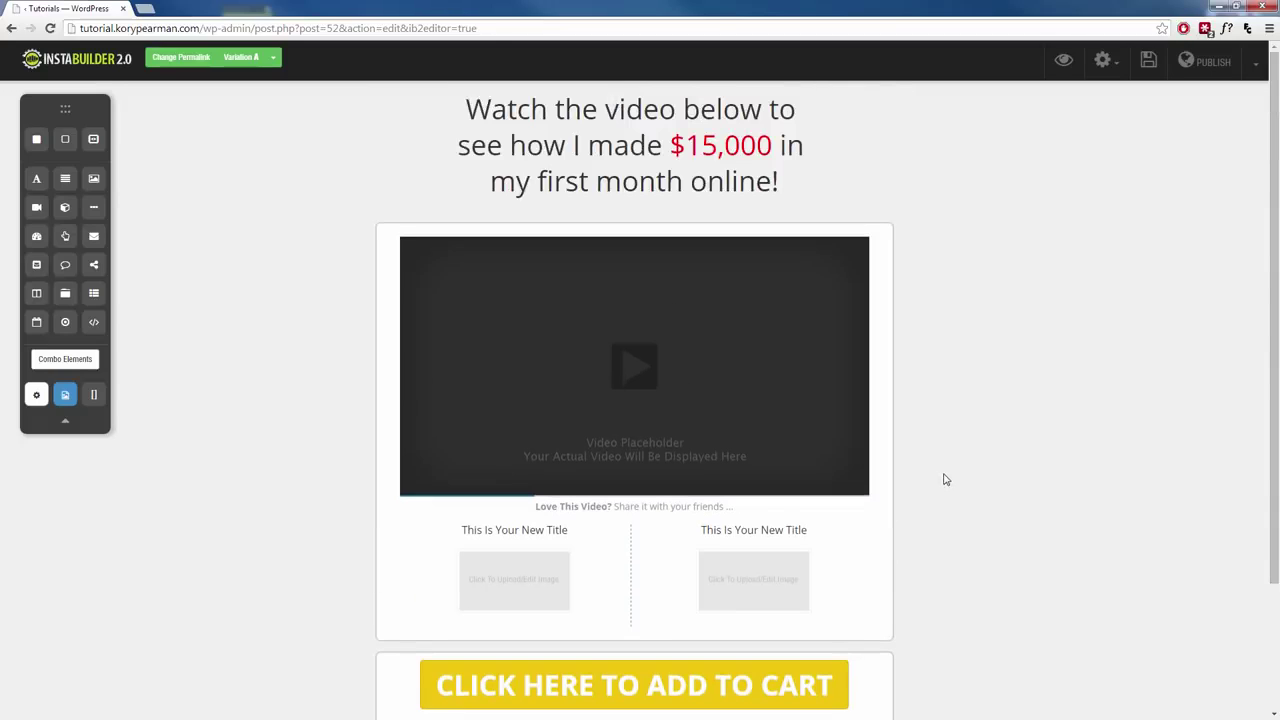
Replace the page with the orange 'Wait! Special ONE Time Only Offer' Sales Page template
click(1112, 63)
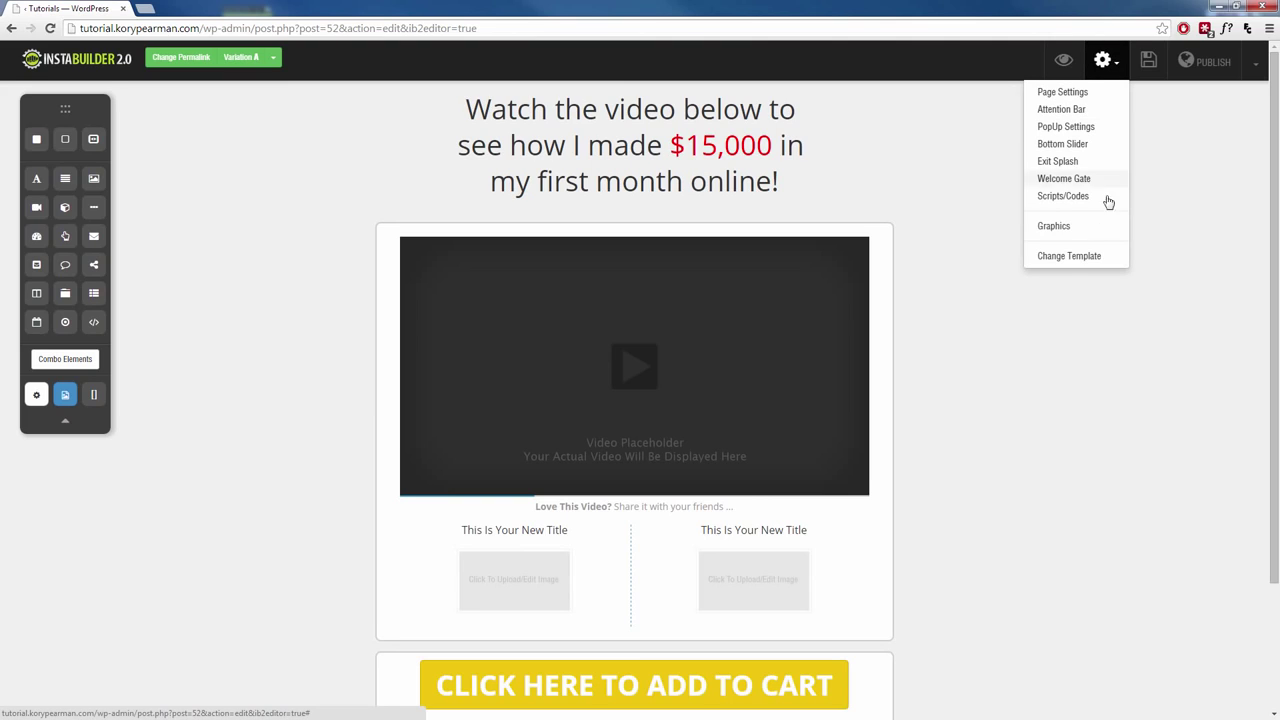
click(1064, 263)
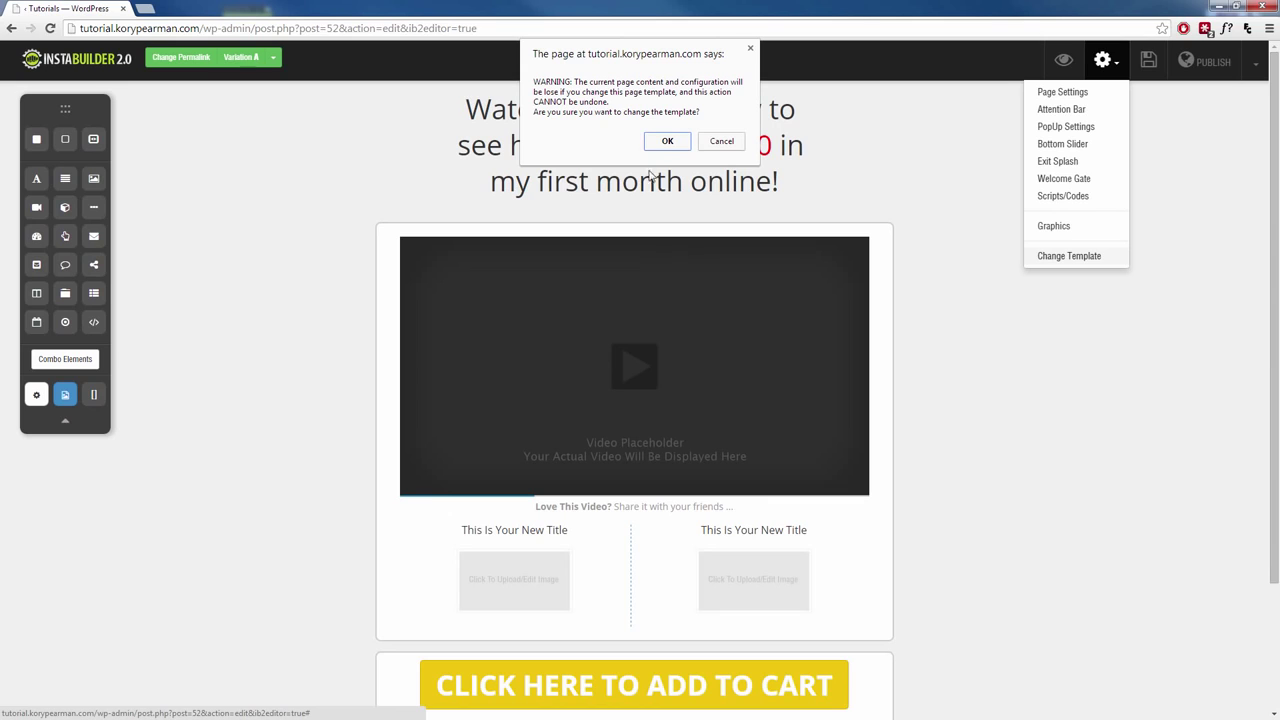
click(664, 142)
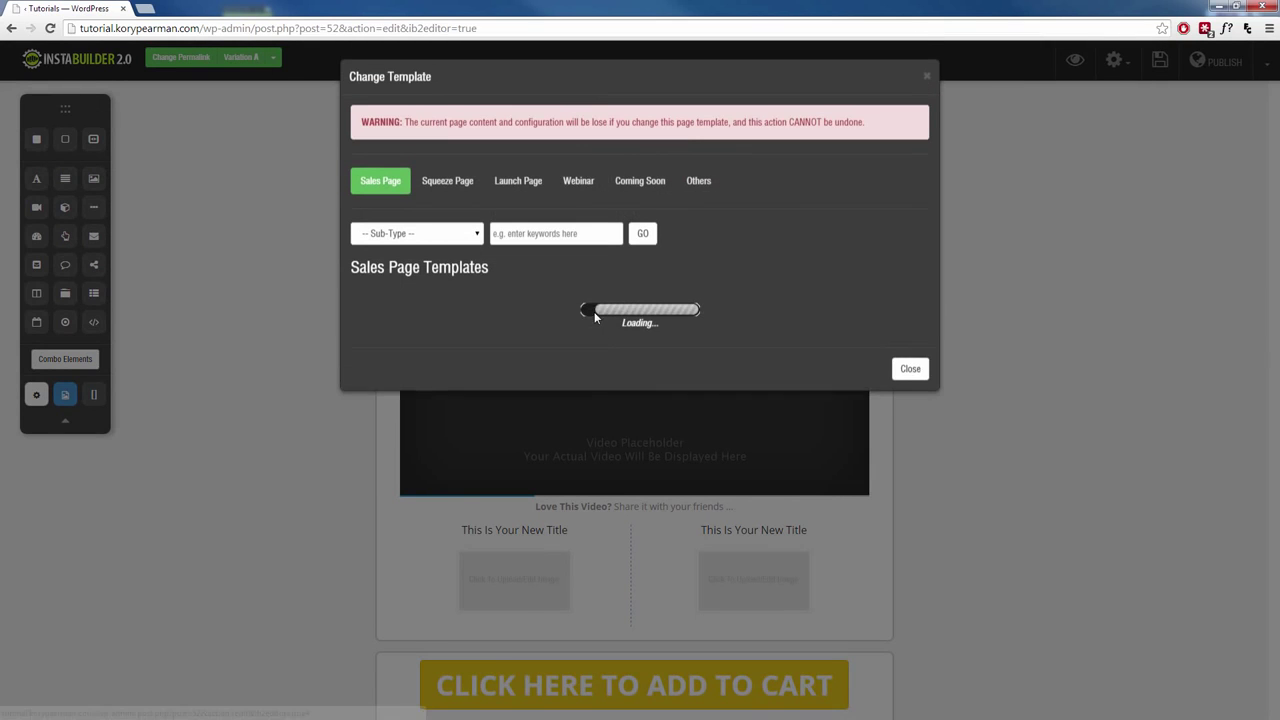
click(800, 432)
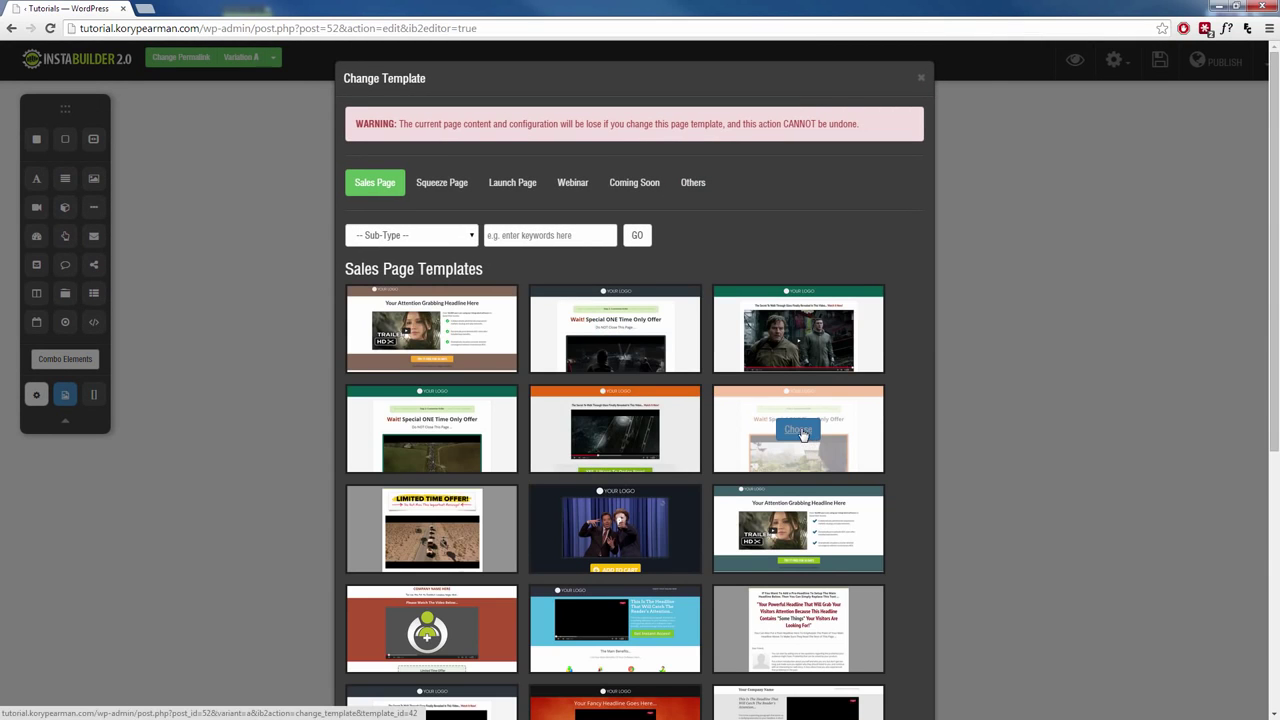
scroll(334, 462, down, 2)
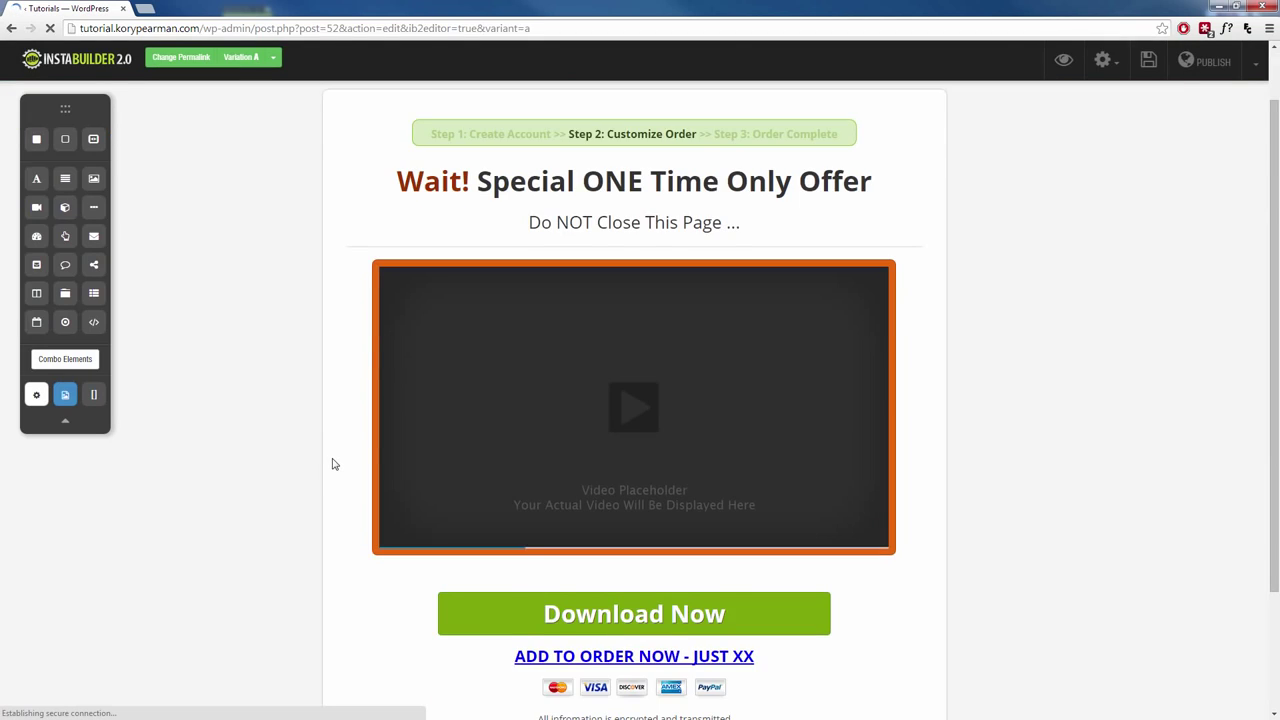